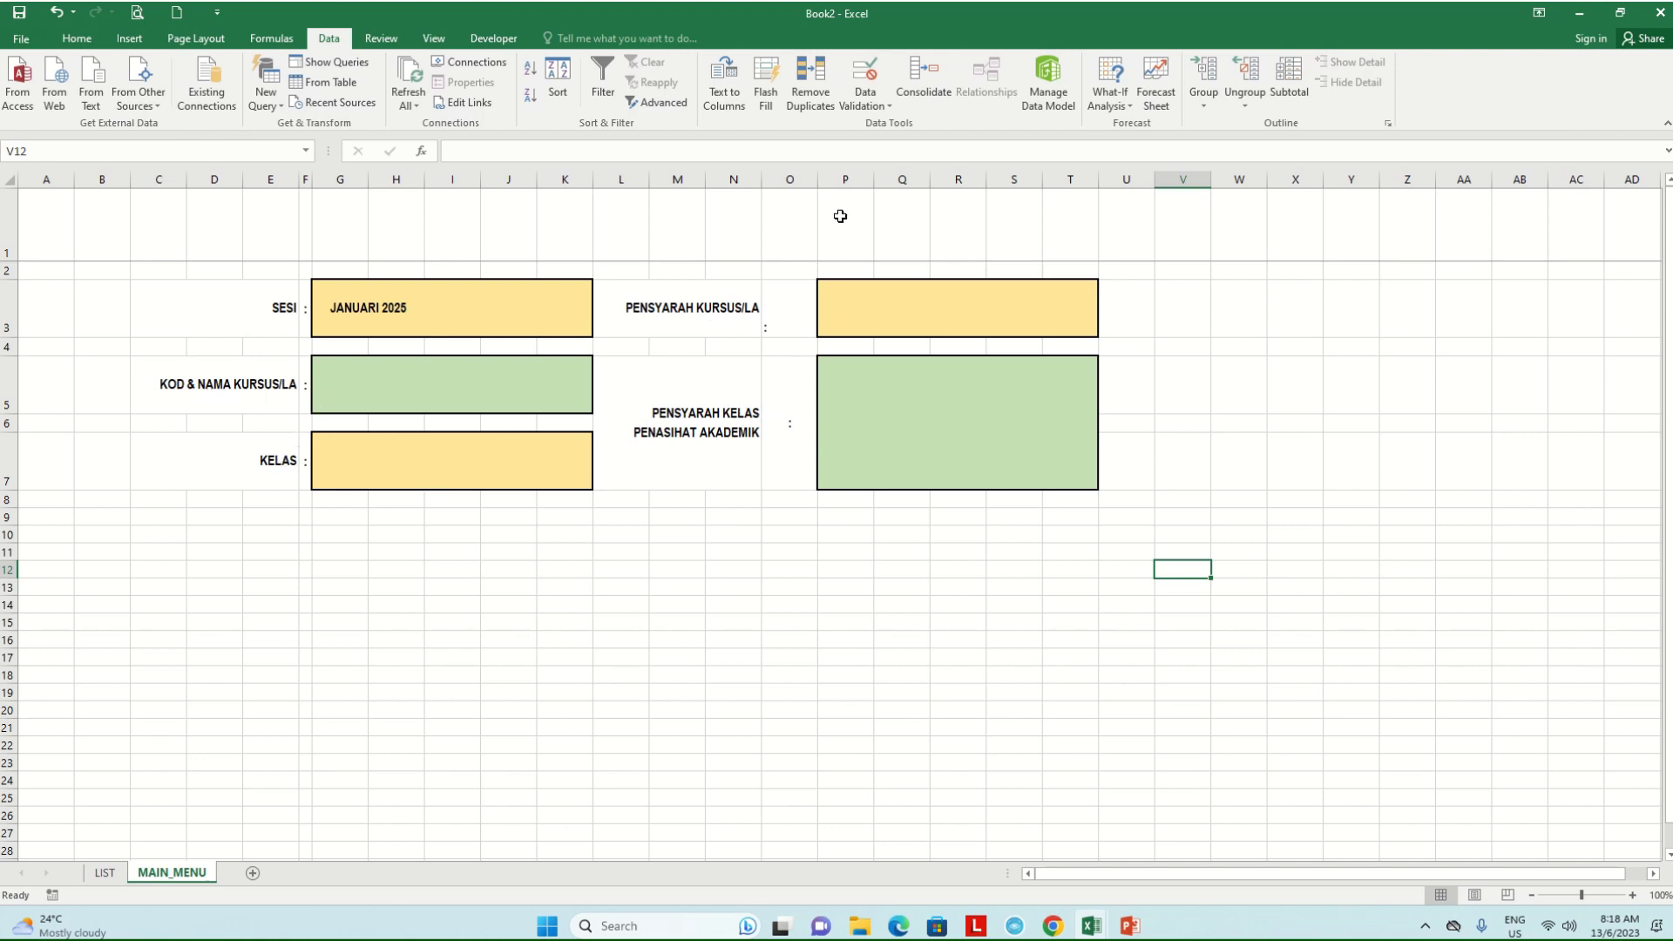
Narrow the spacer column O between the form labels and the input boxes
mouse_move(817, 178)
mouse_down()
mouse_move(775, 207)
mouse_move(773, 185)
mouse_up()
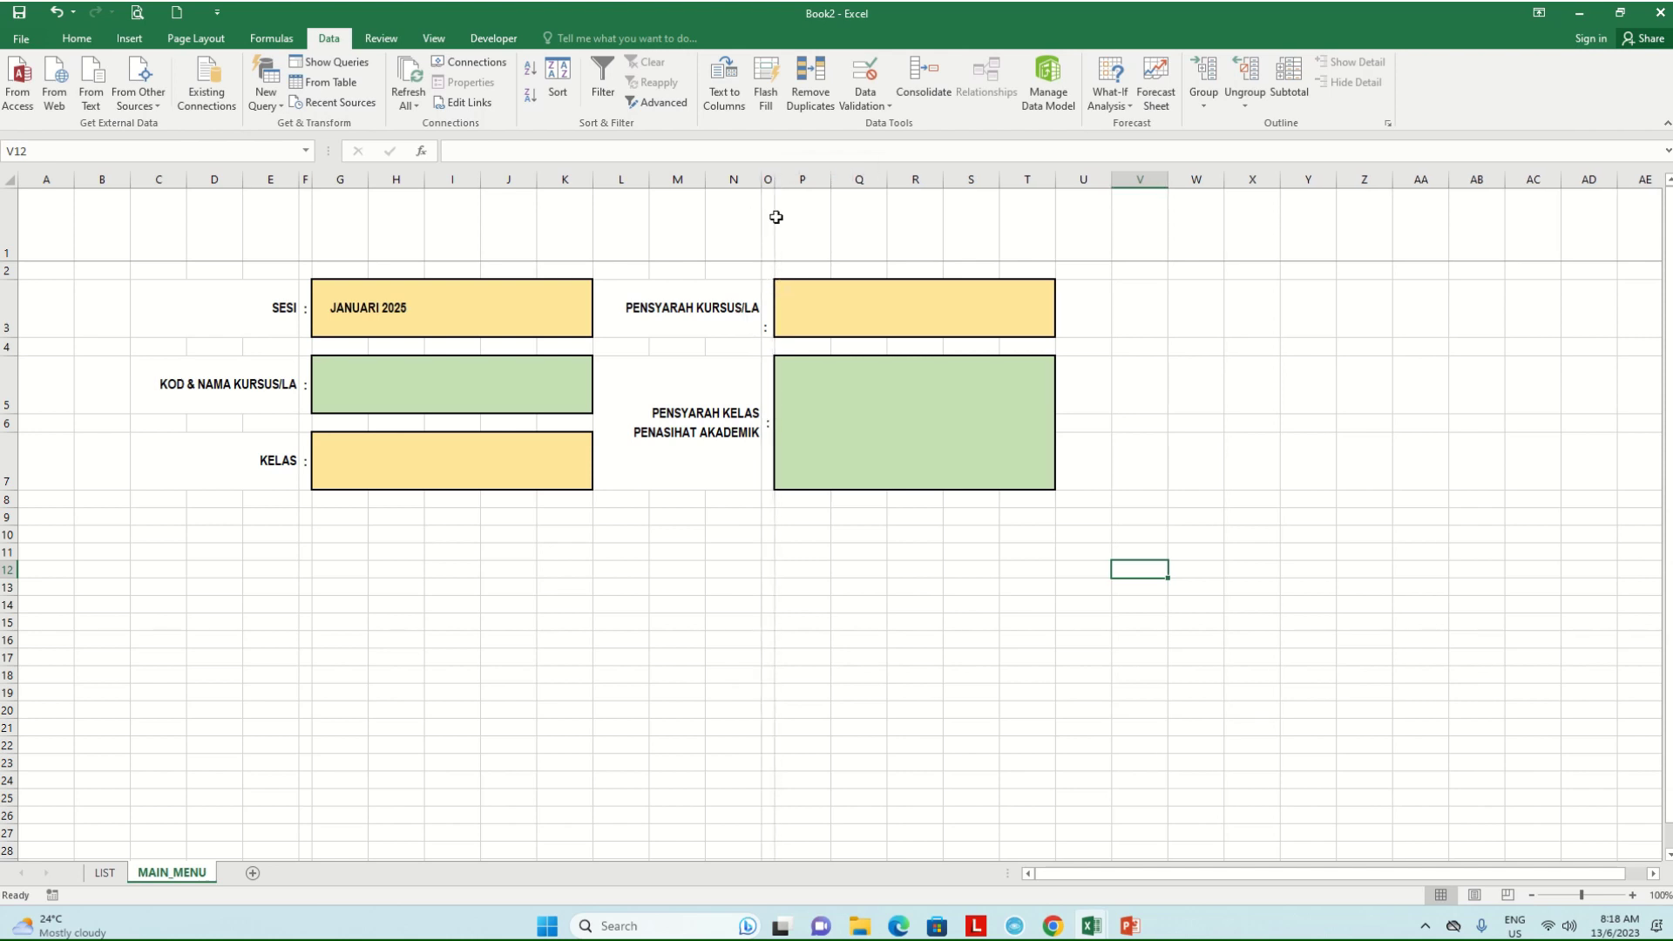
click(768, 179)
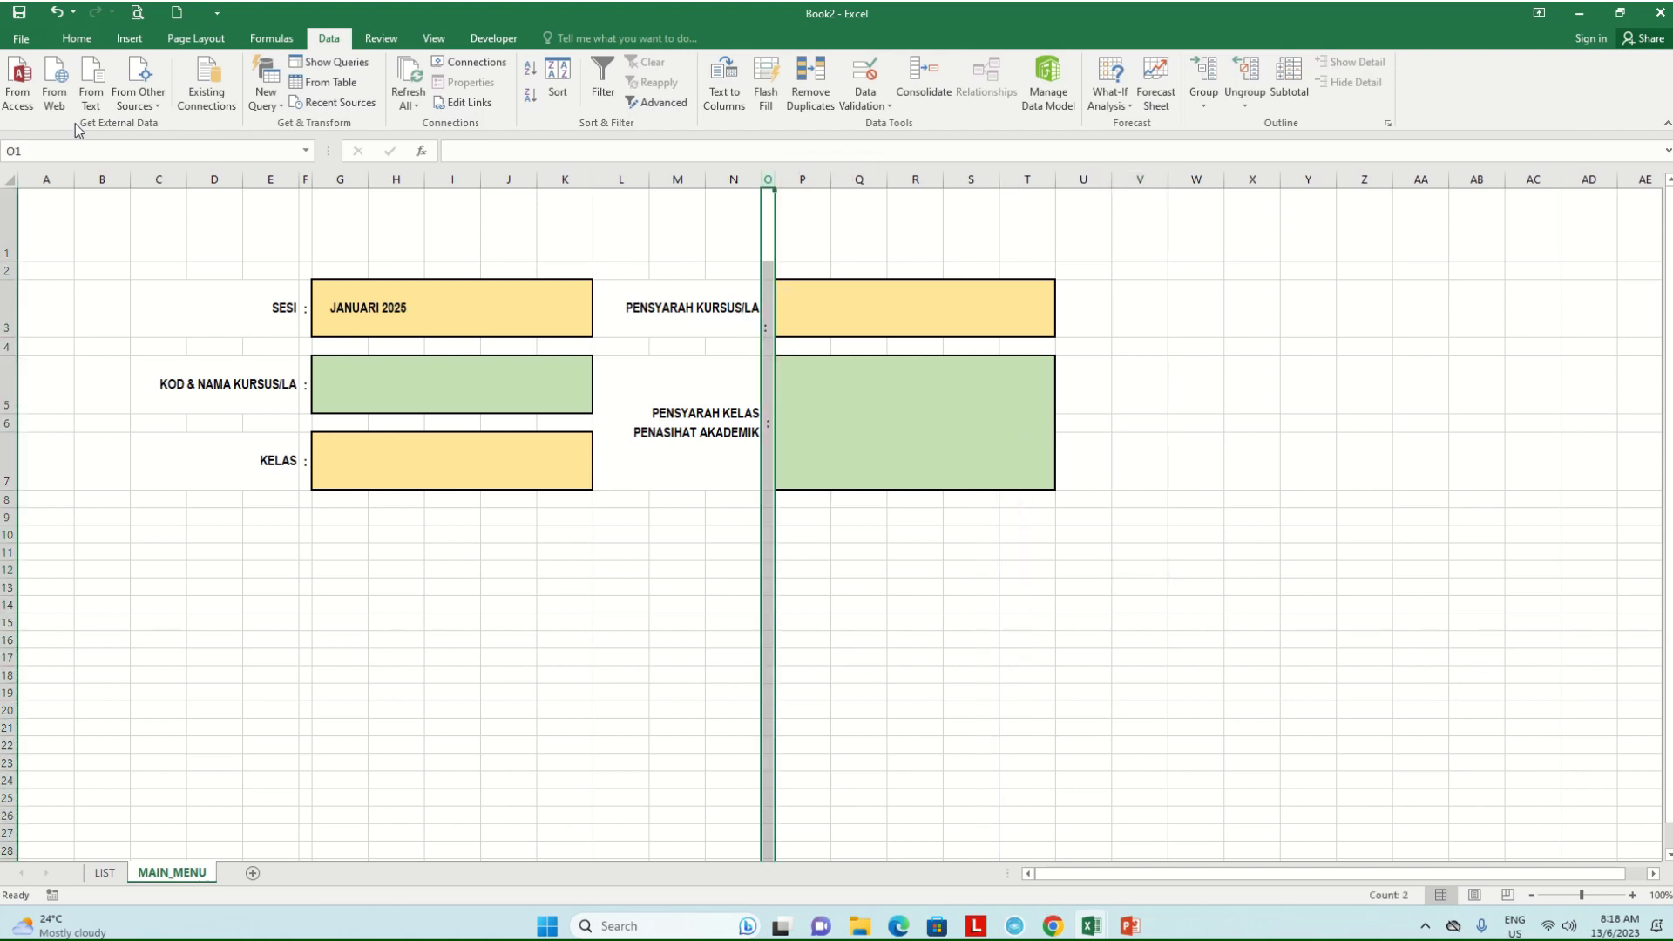
click(75, 38)
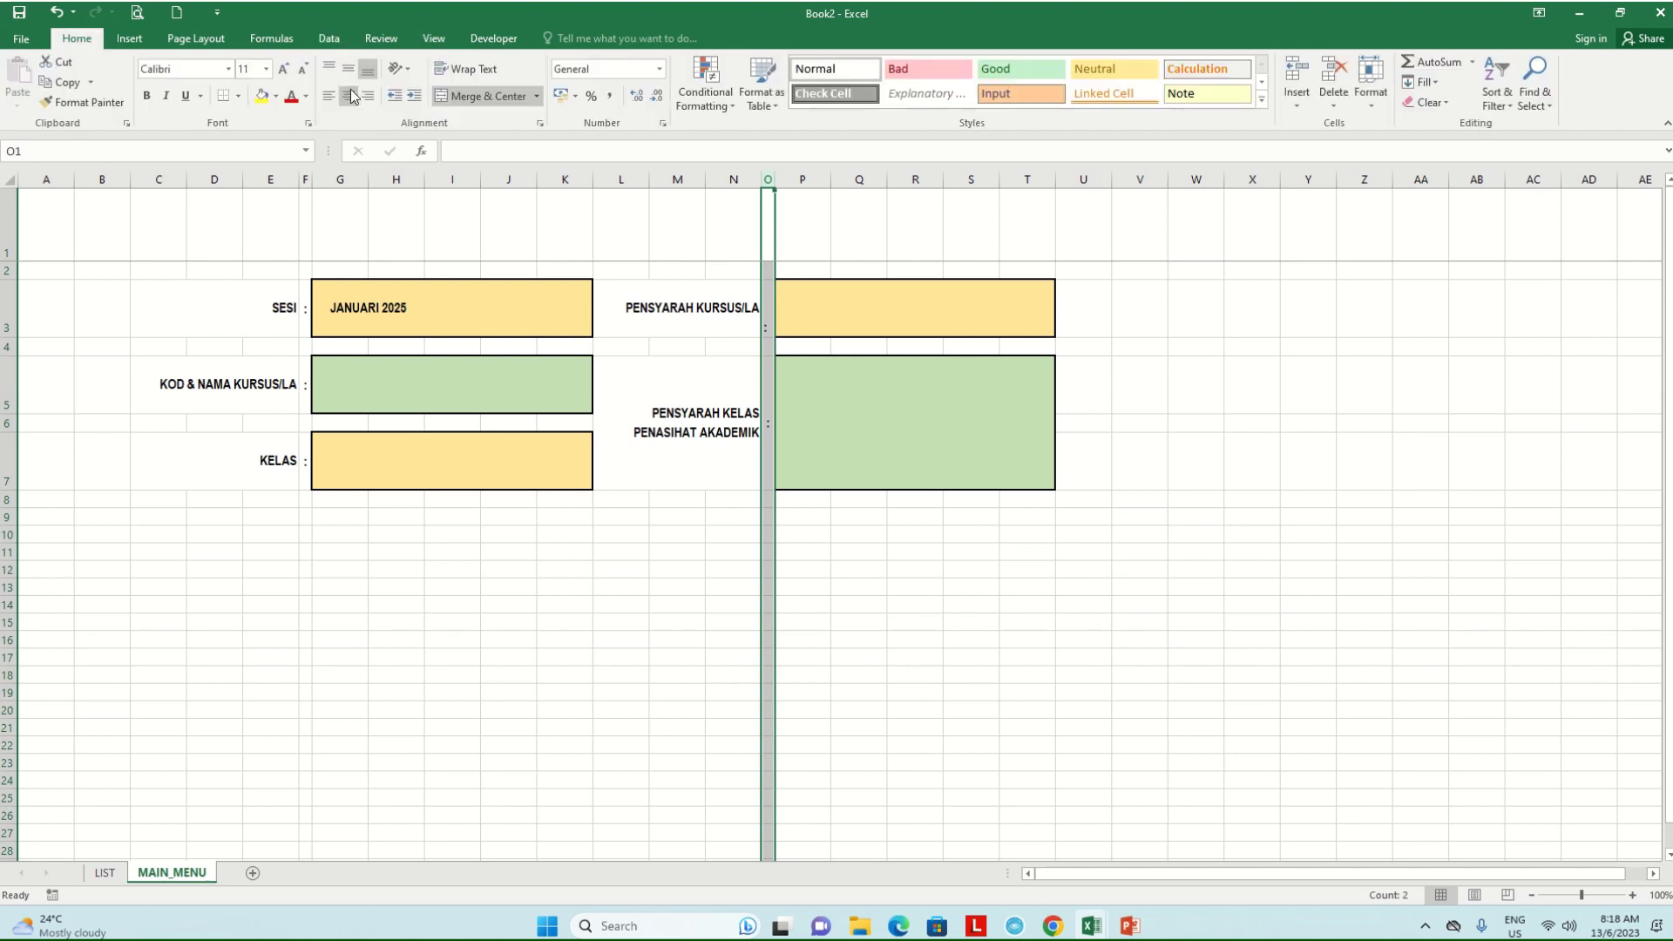
click(859, 655)
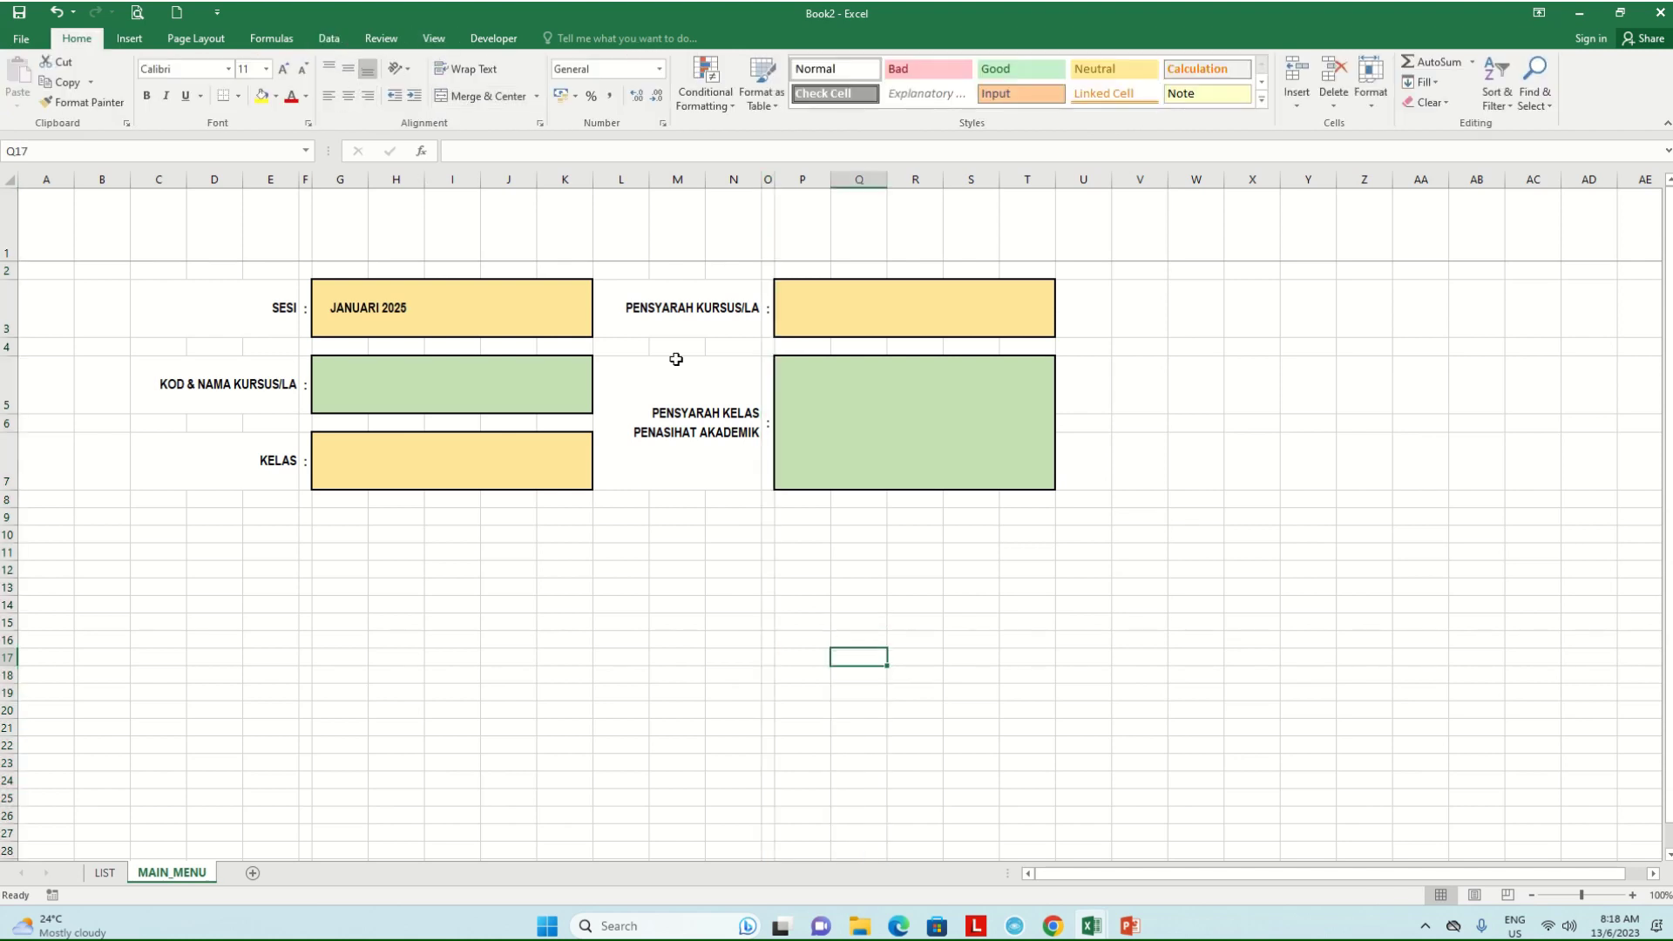
Check the SESI drop-down list in G3 without changing its value
click(559, 311)
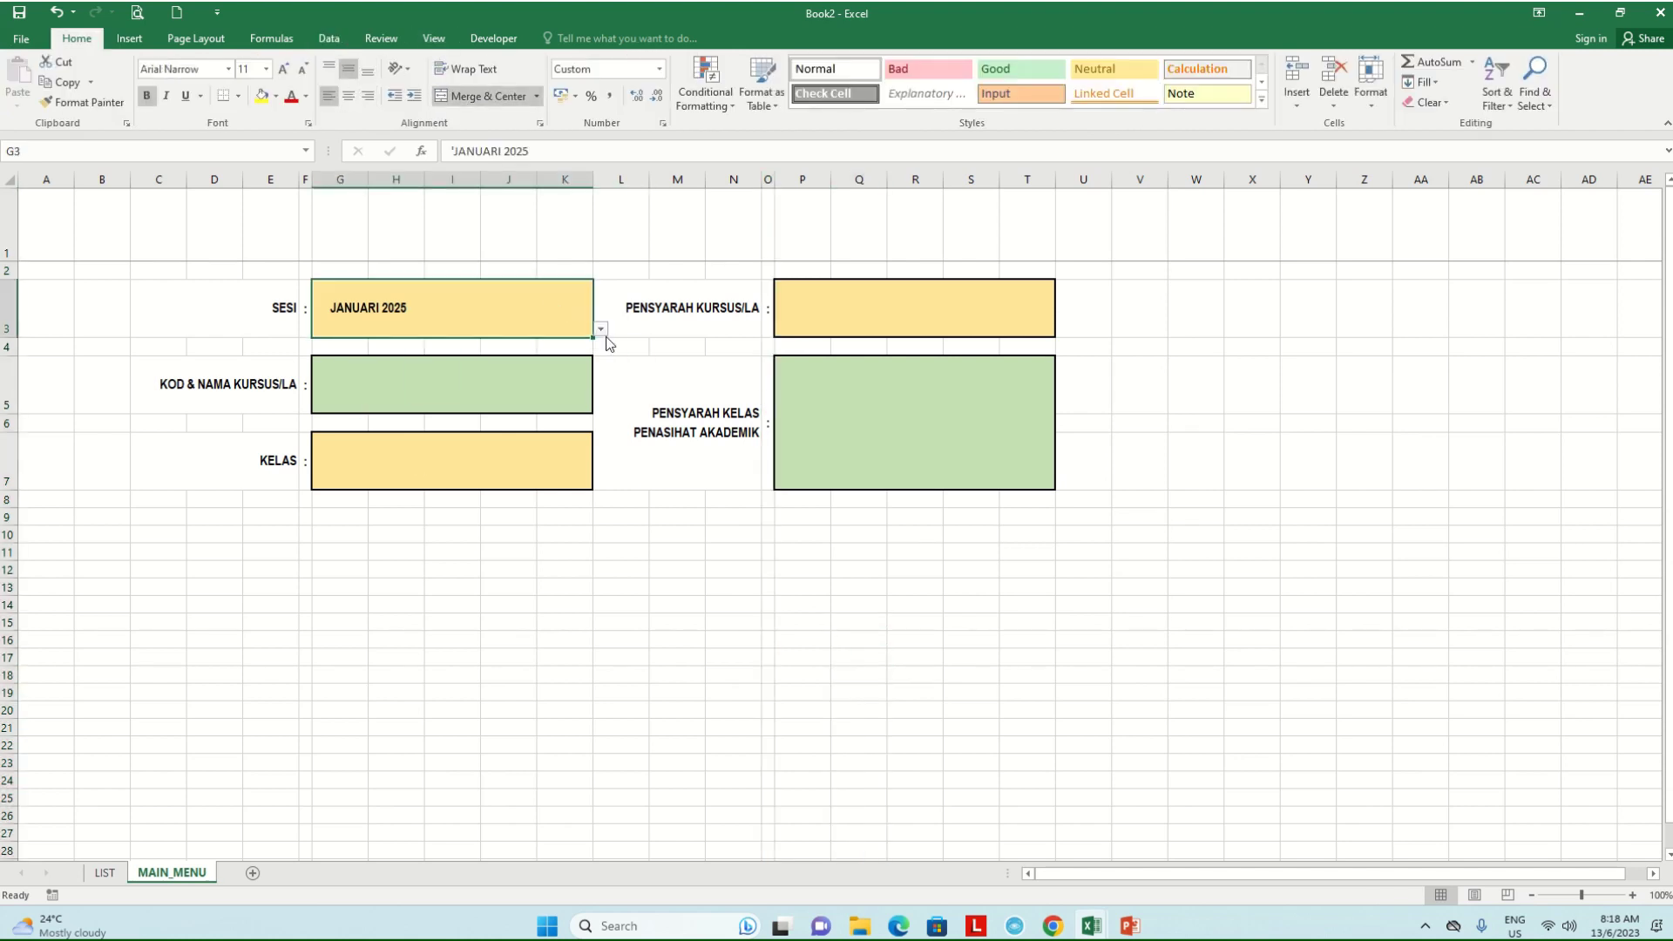
click(601, 330)
scroll(601, 357, down, 2)
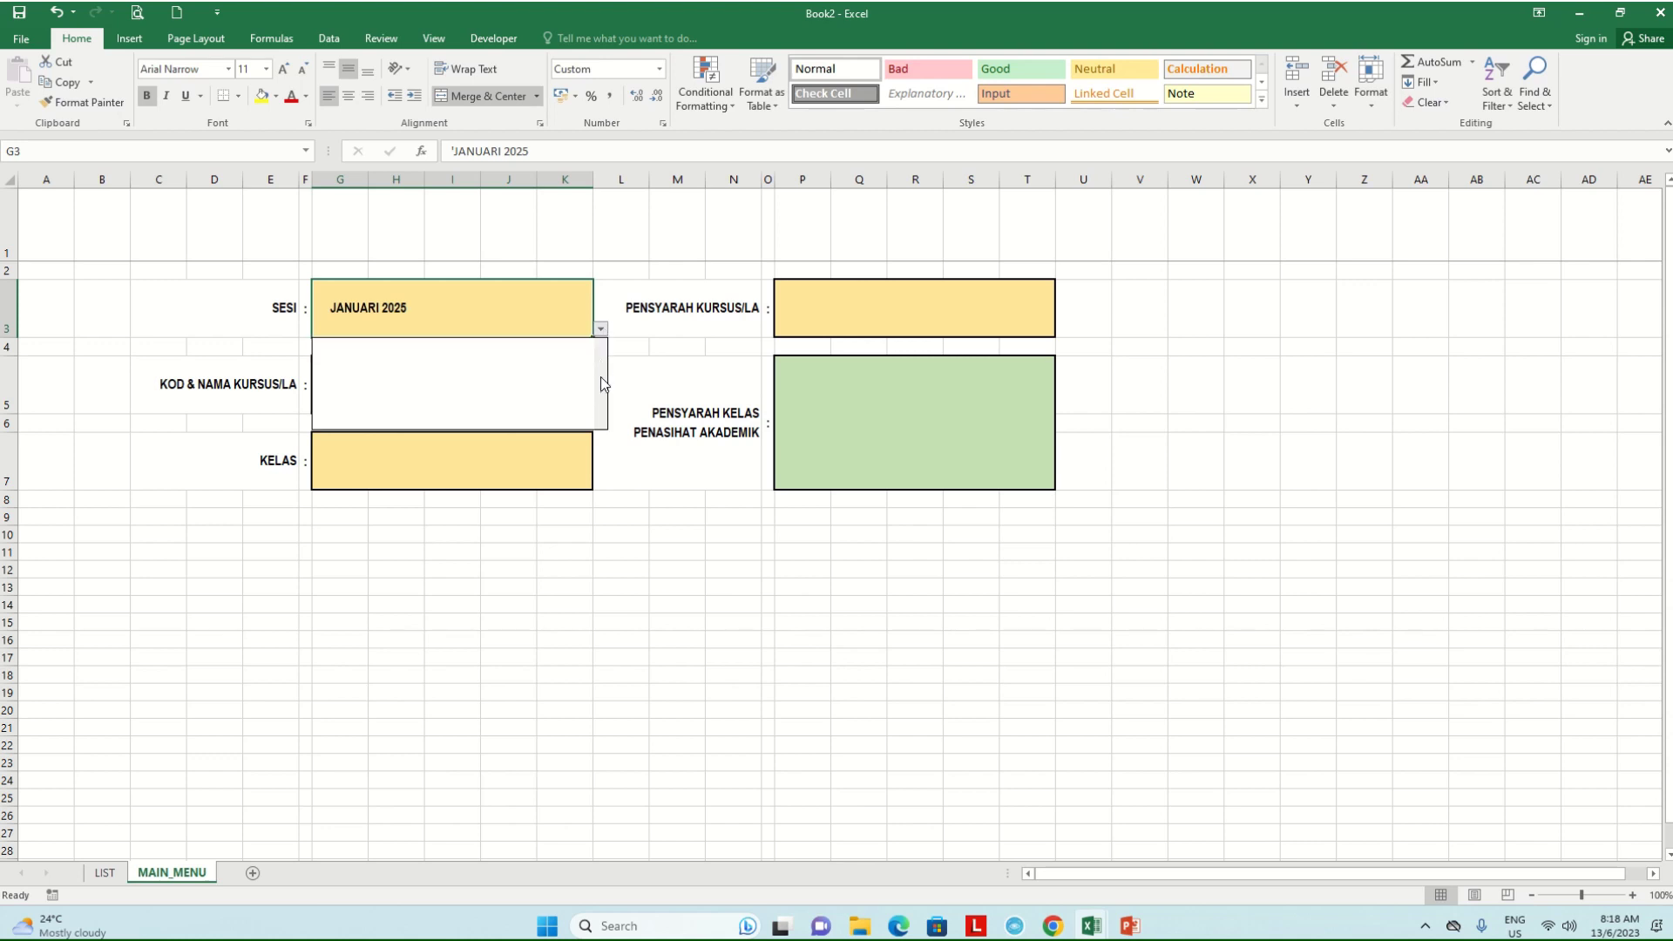
key(Escape)
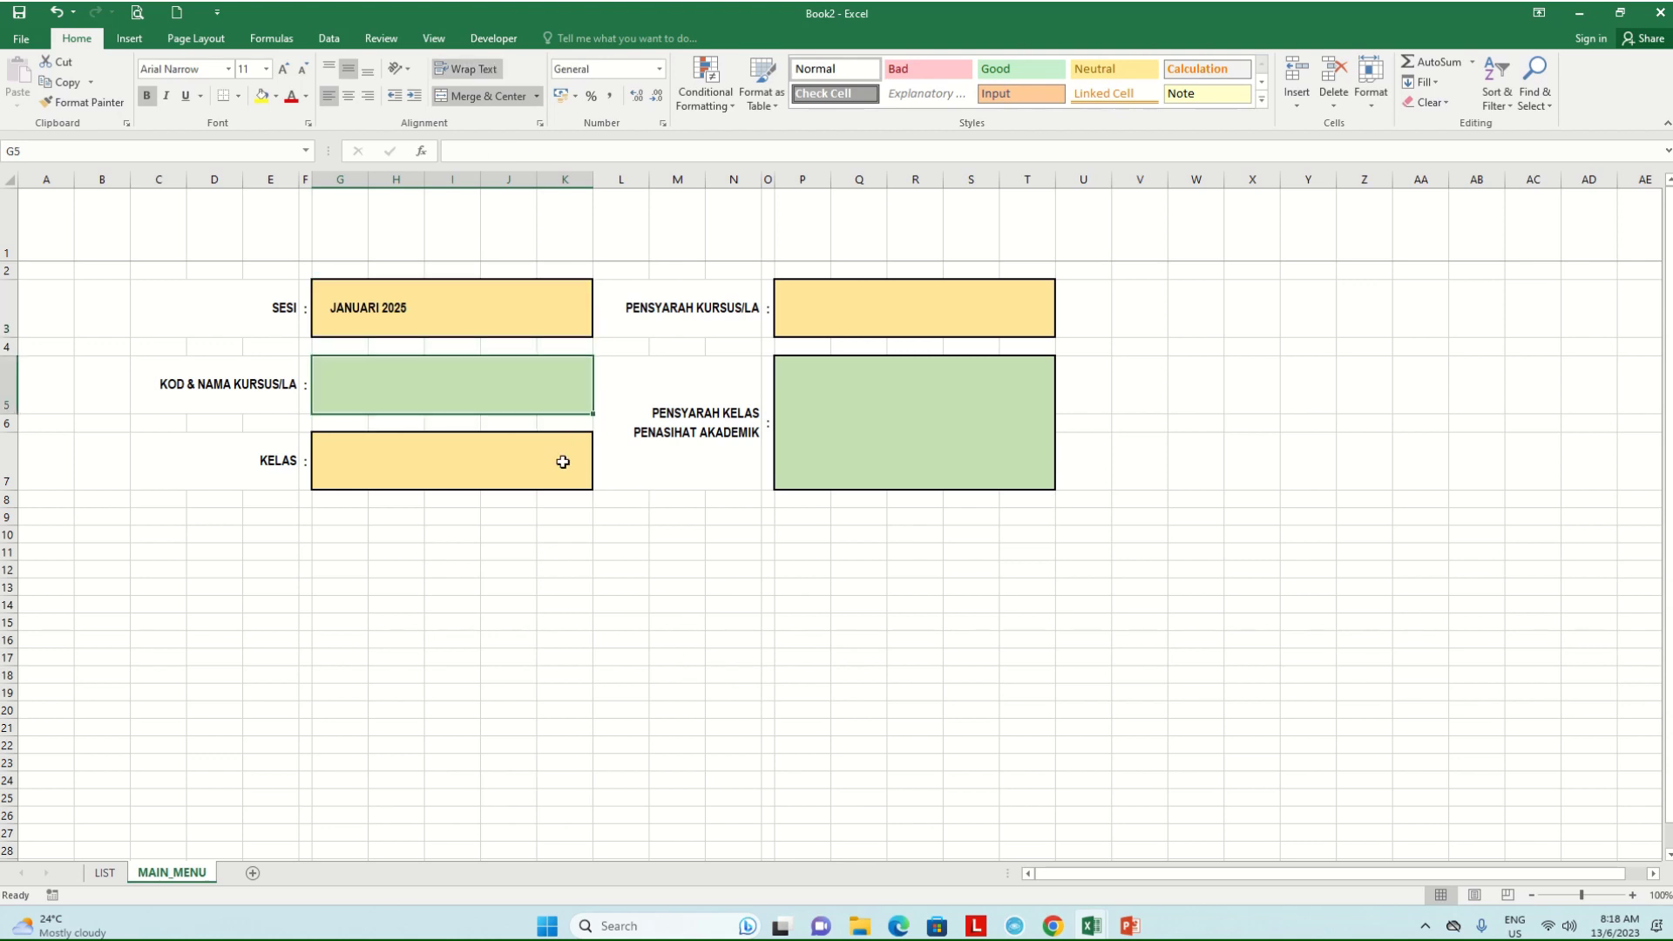
Look over the lecturer and course boxes, then switch to the LIST sheet
click(796, 313)
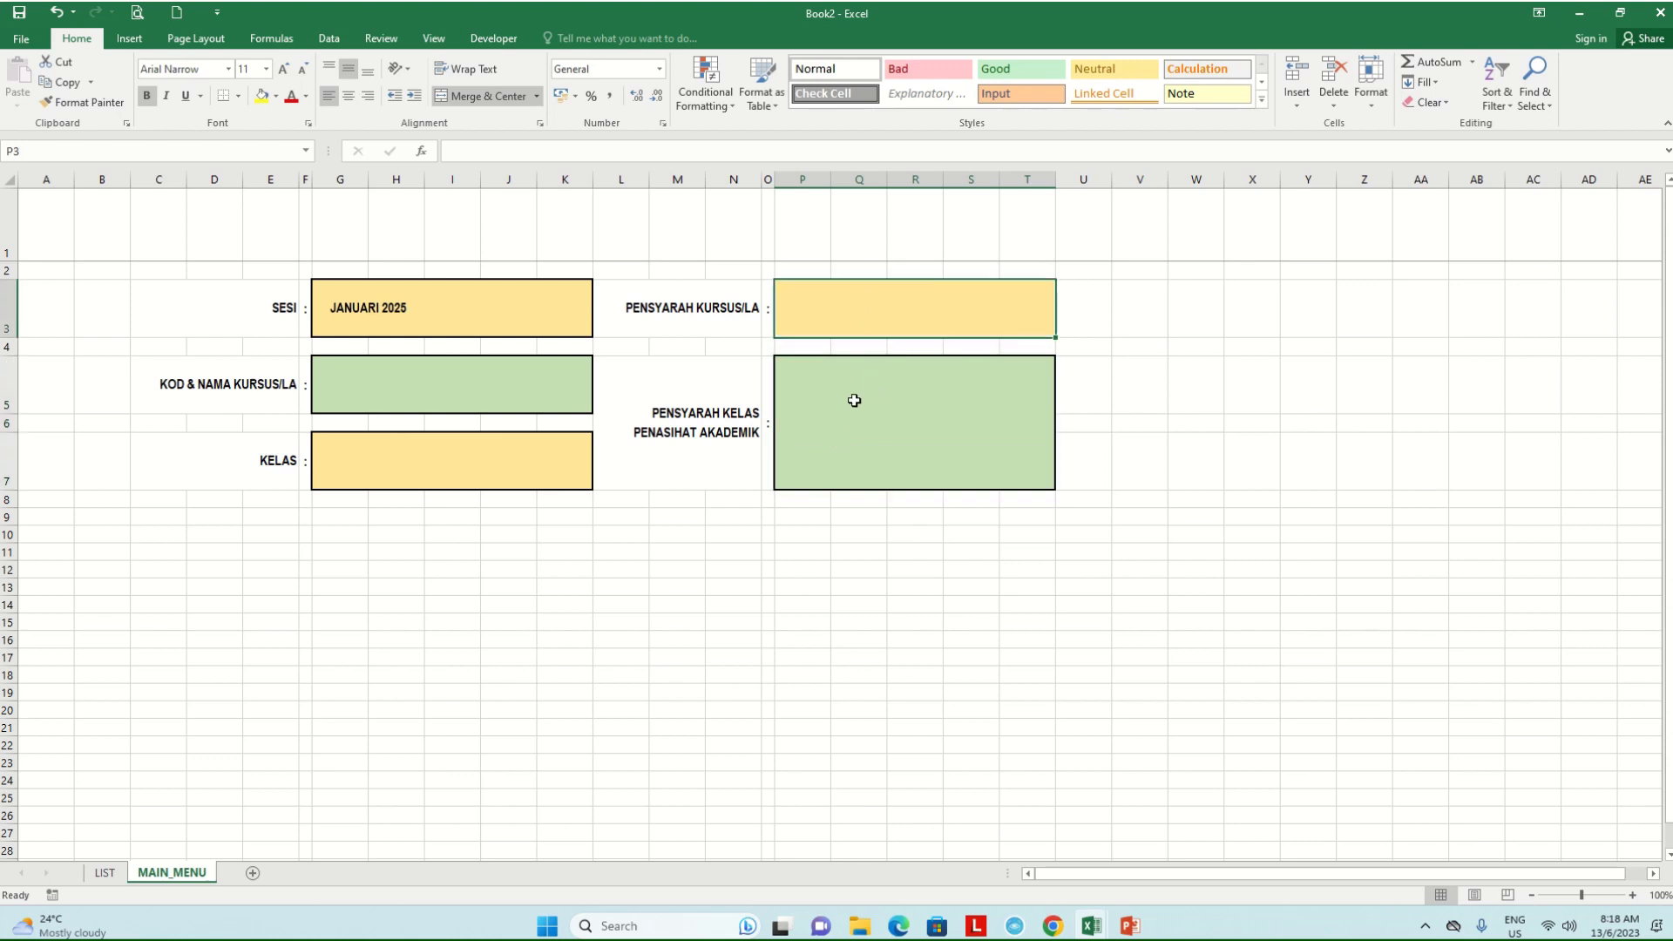
click(533, 402)
click(673, 536)
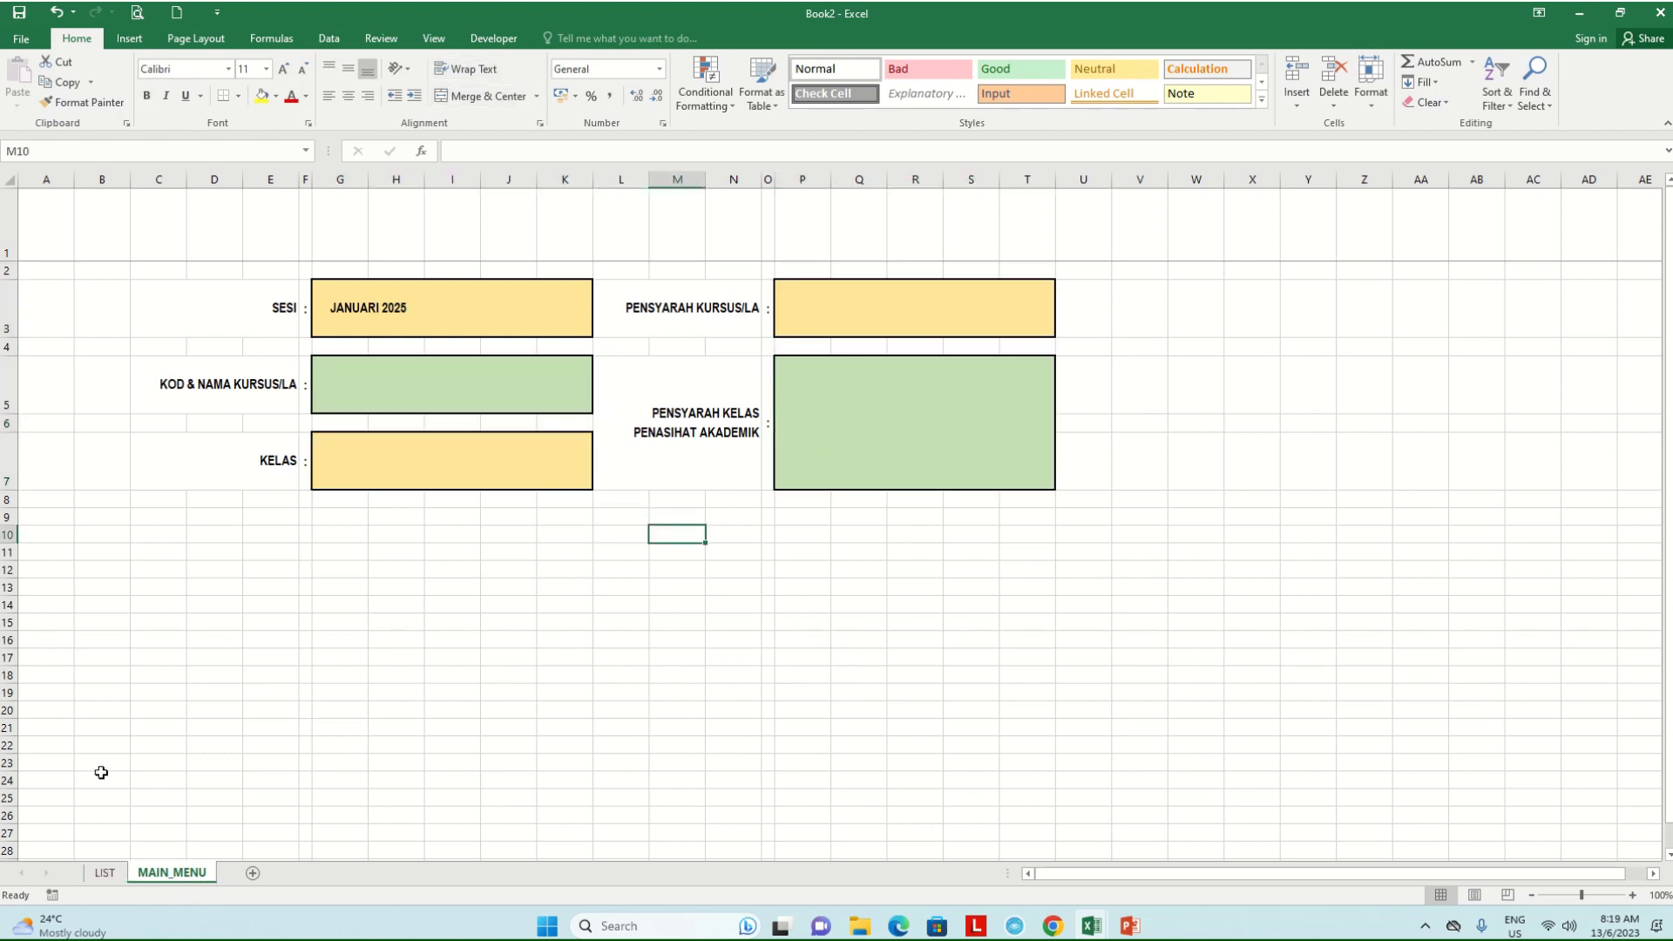
click(104, 875)
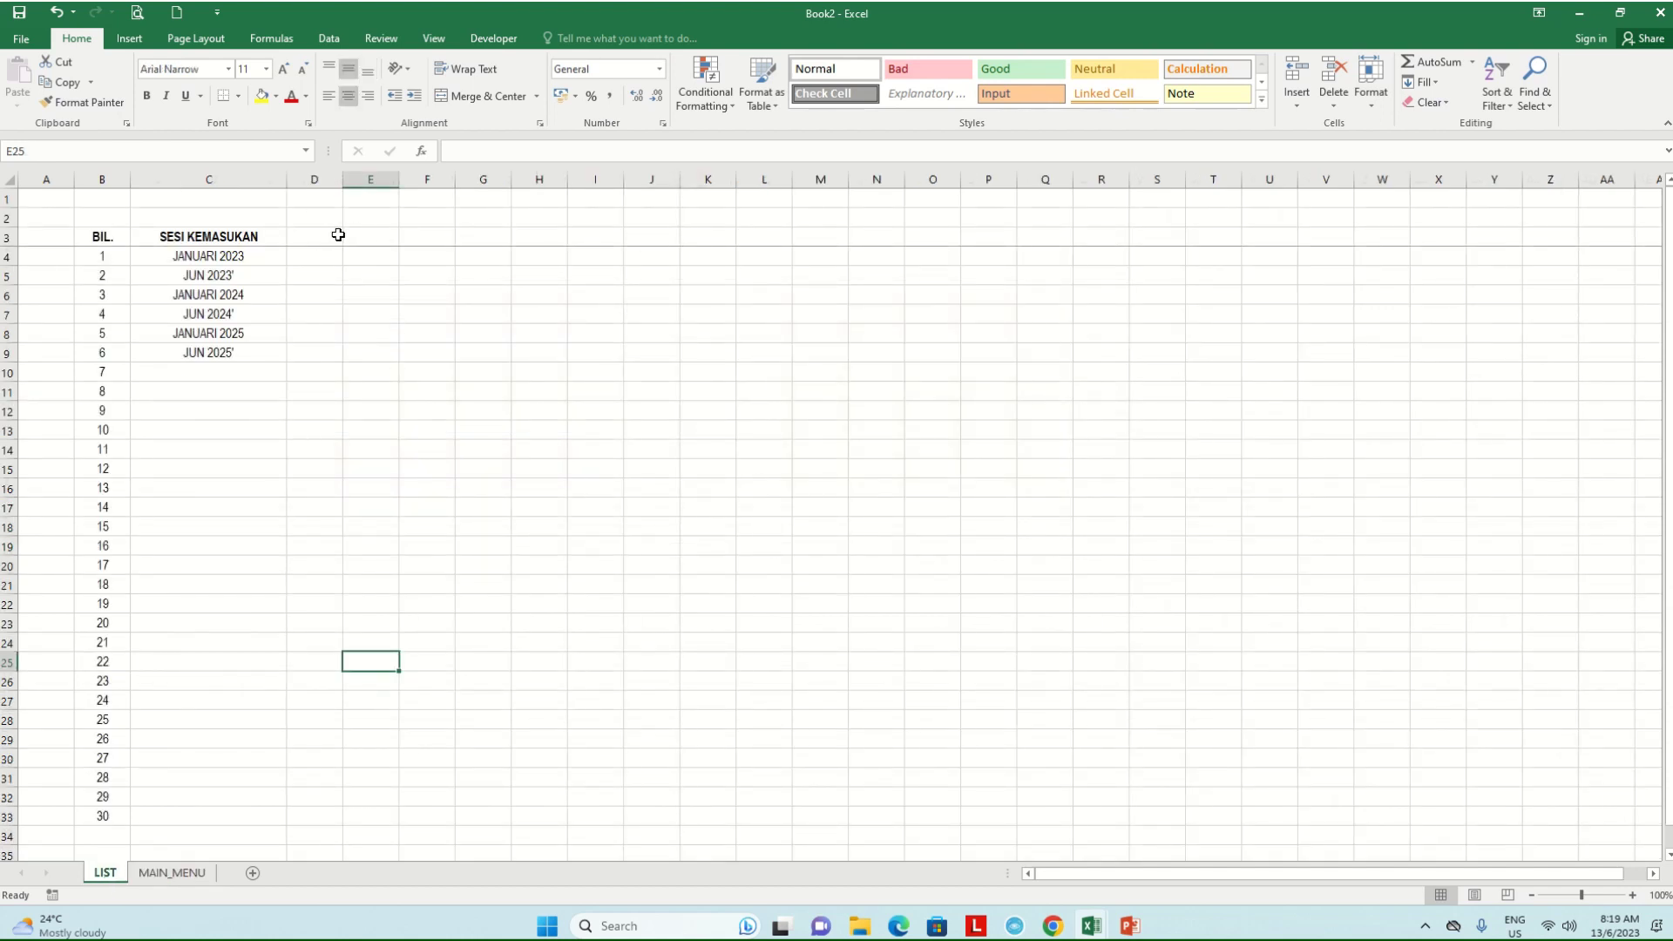
Enter the heading KOD KURSUS in D3 of the LIST sheet and widen column D to fit
click(431, 521)
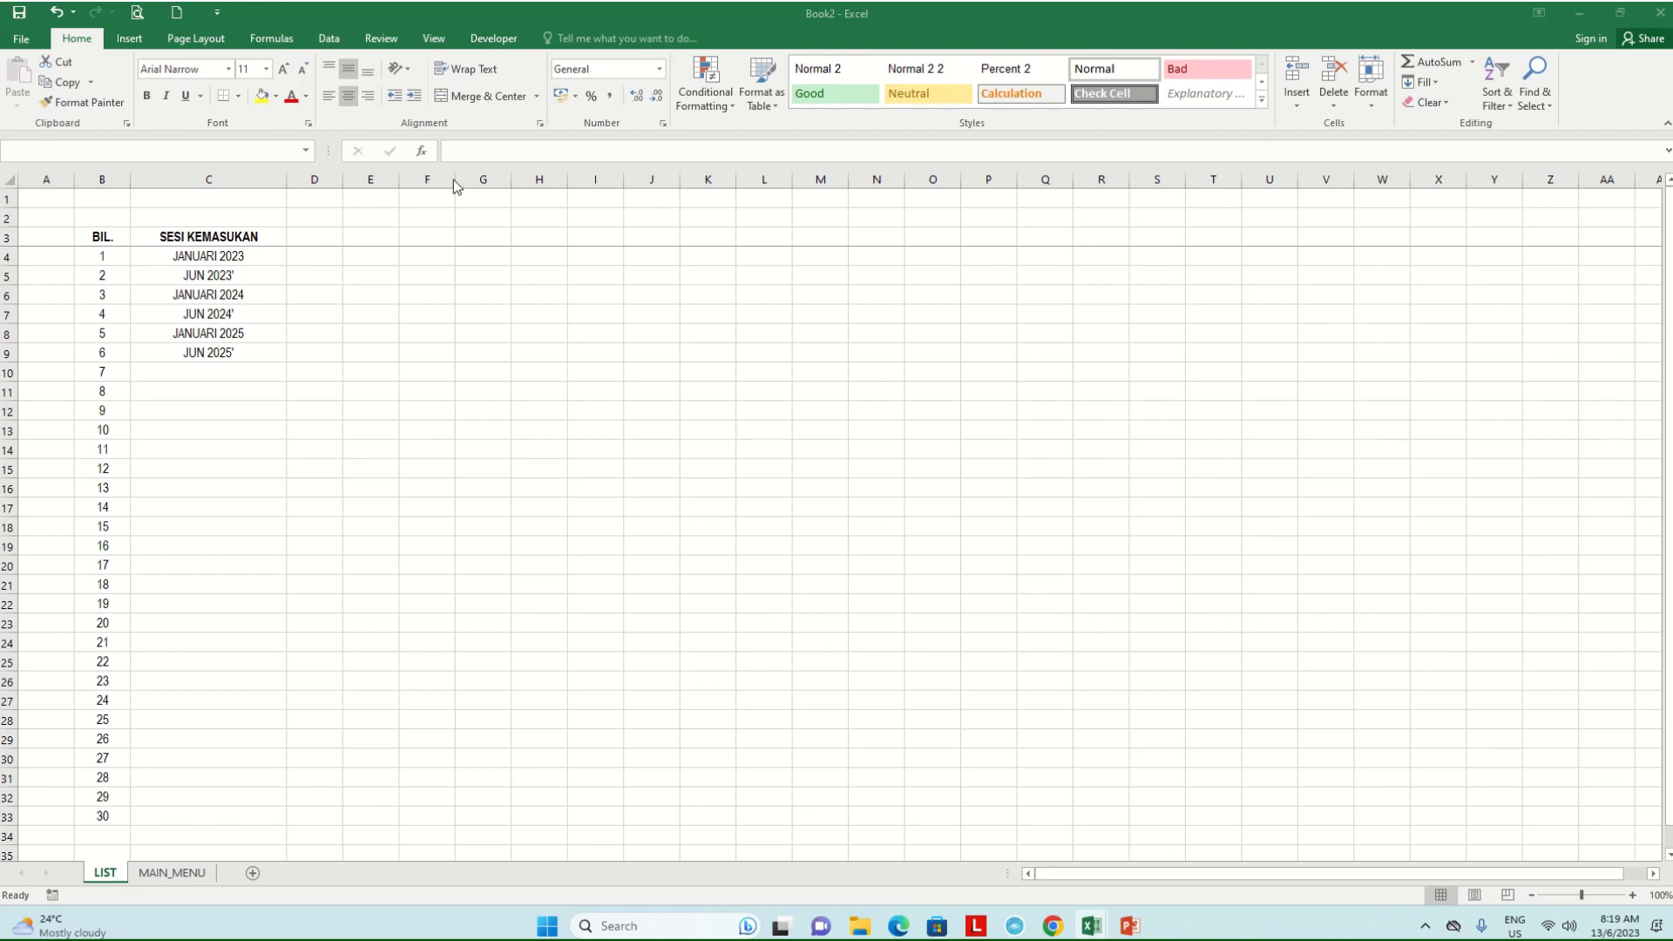
click(314, 234)
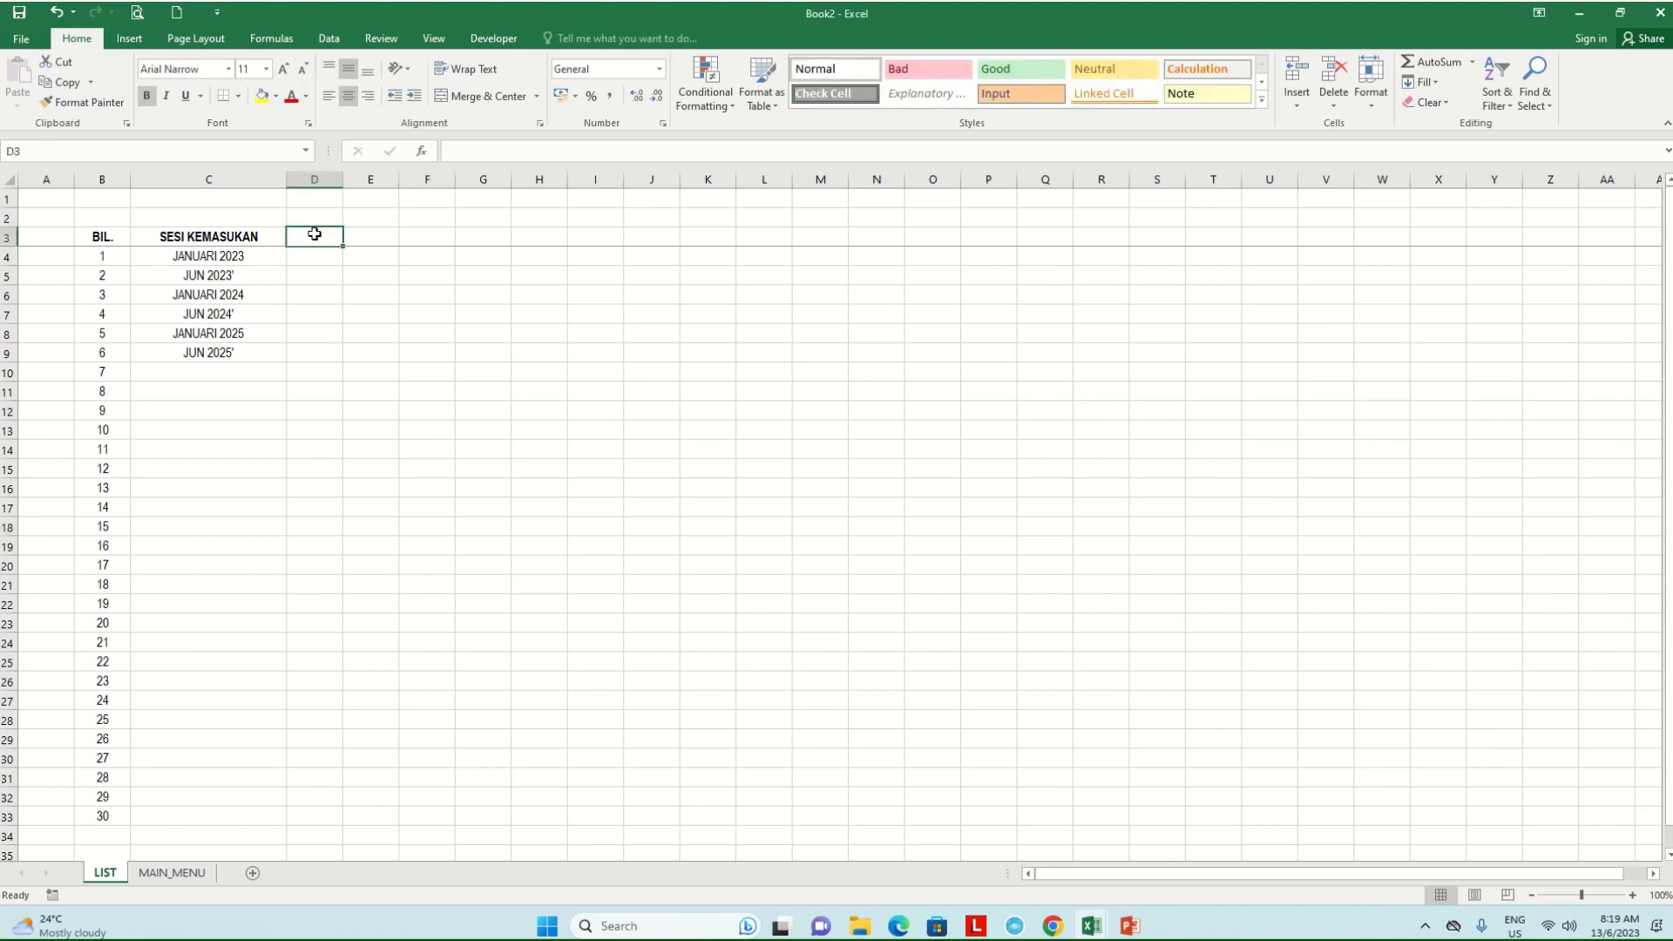
text(K)
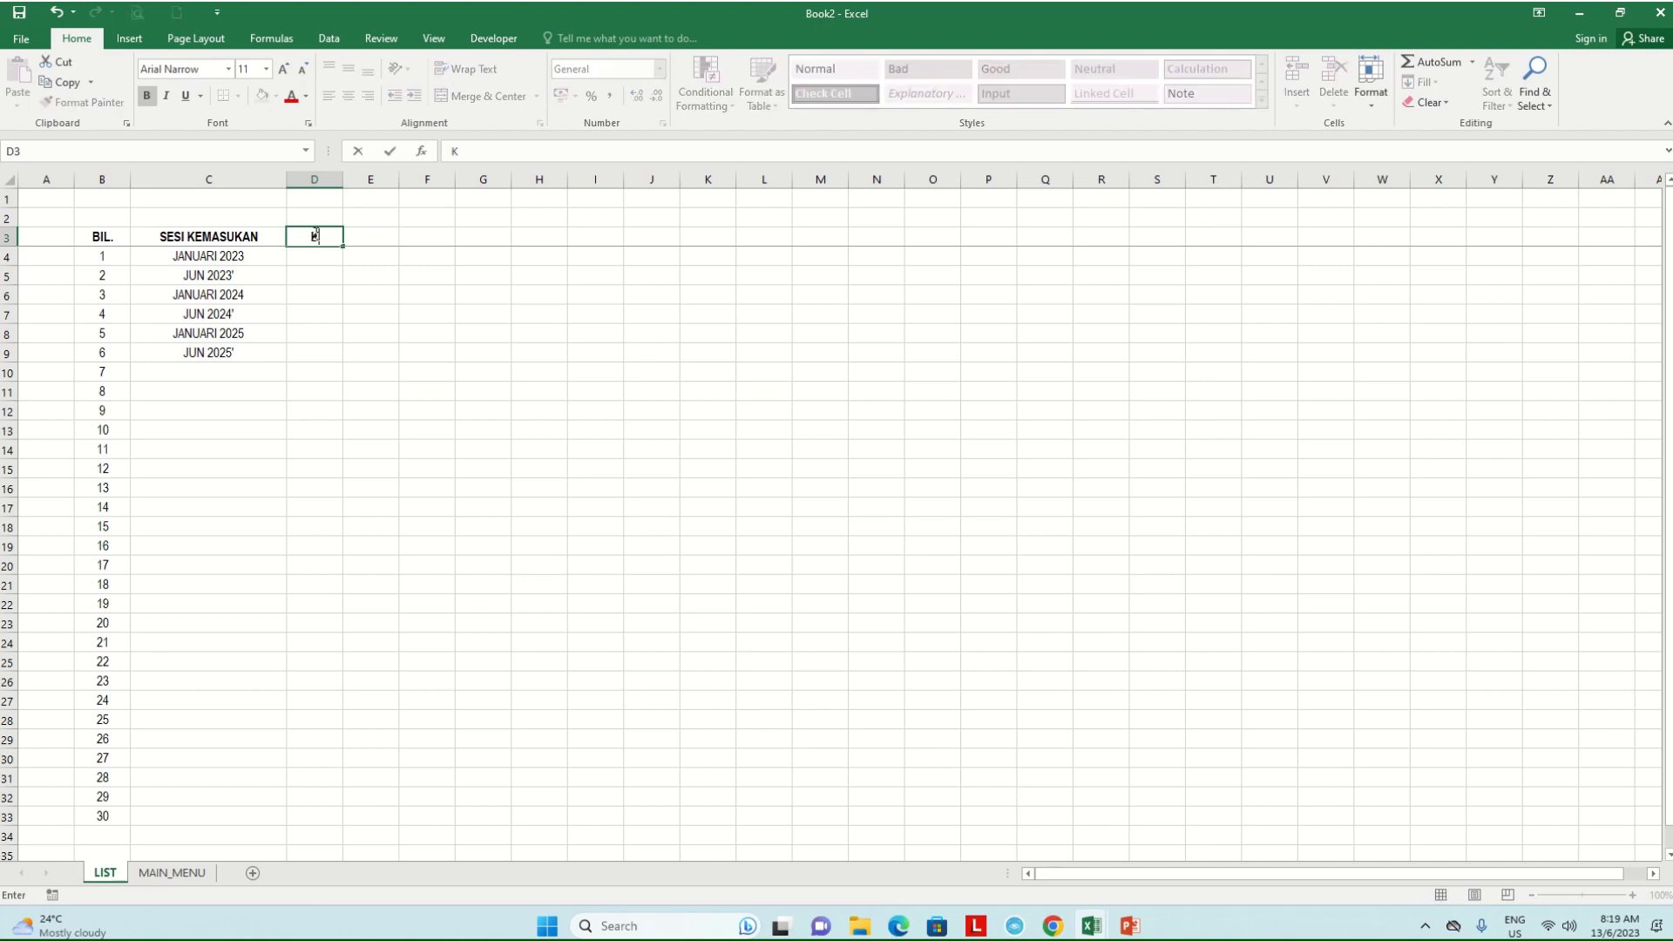
text(OD)
text( KURS)
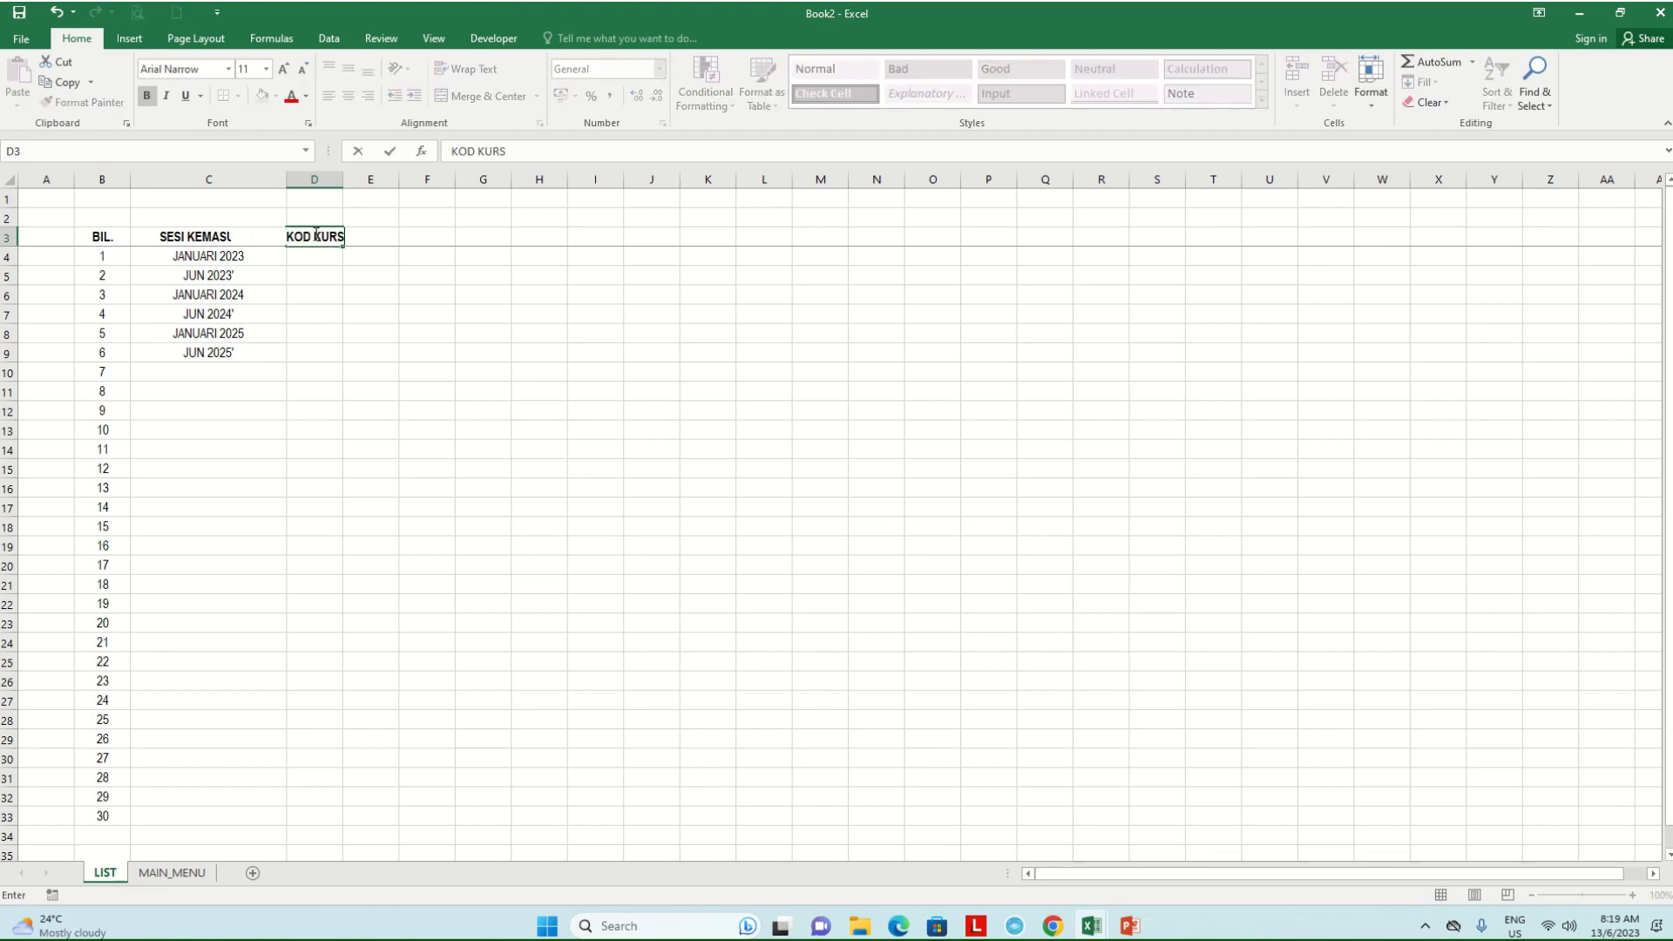
text(US)
click(388, 373)
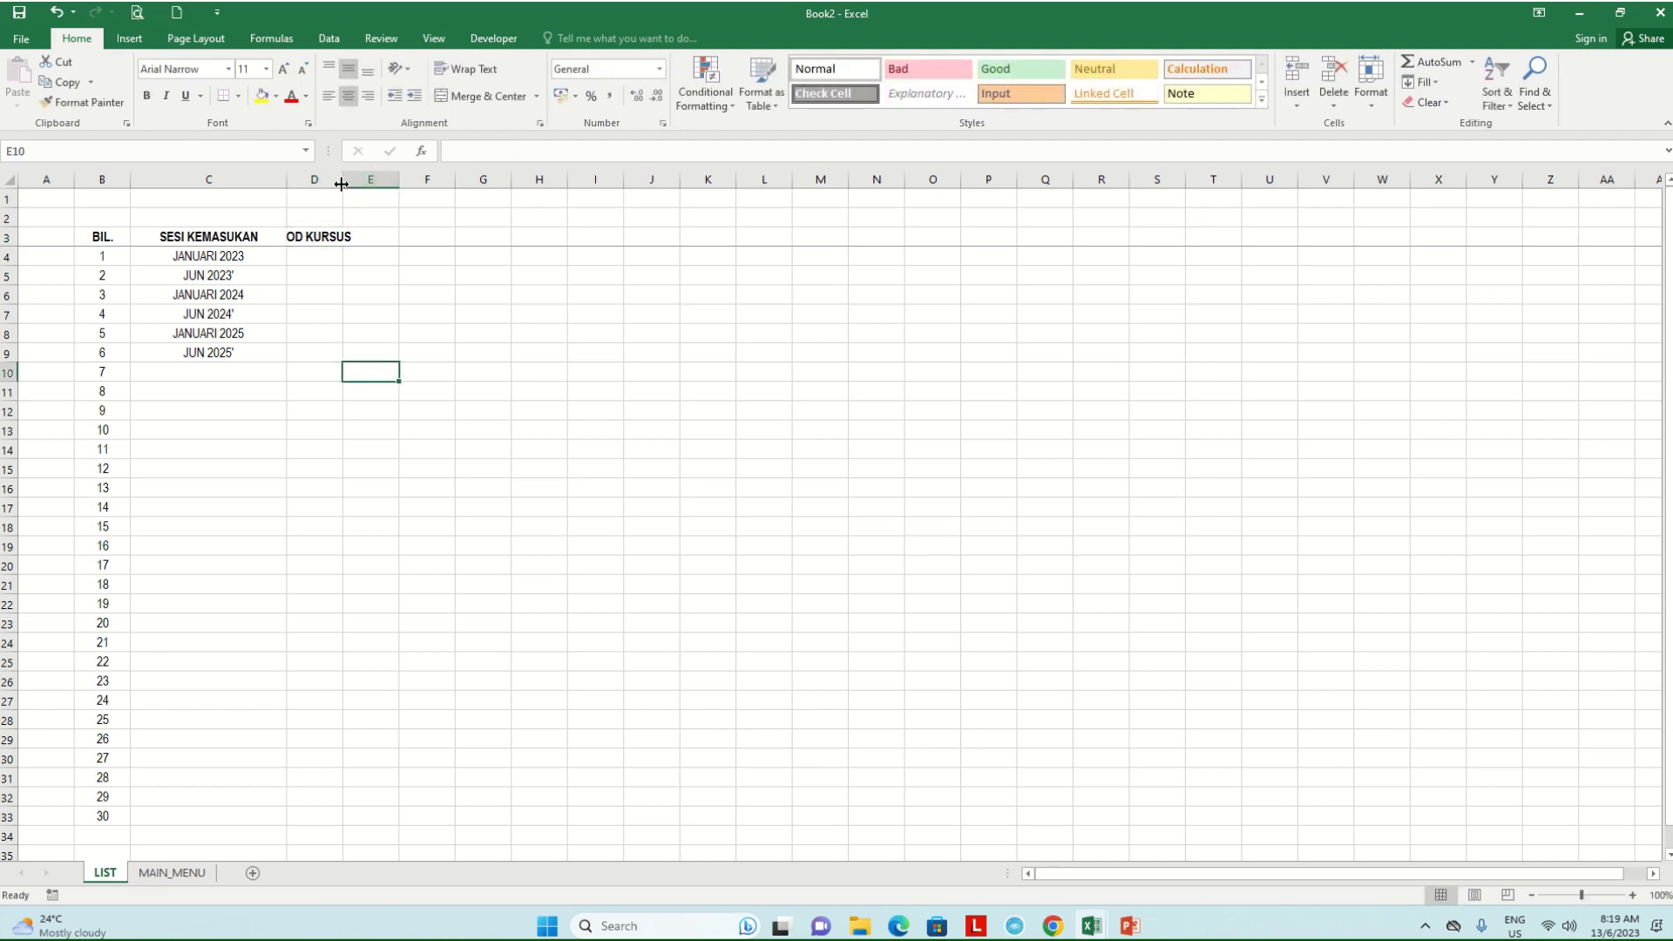
drag(342, 180, 533, 189)
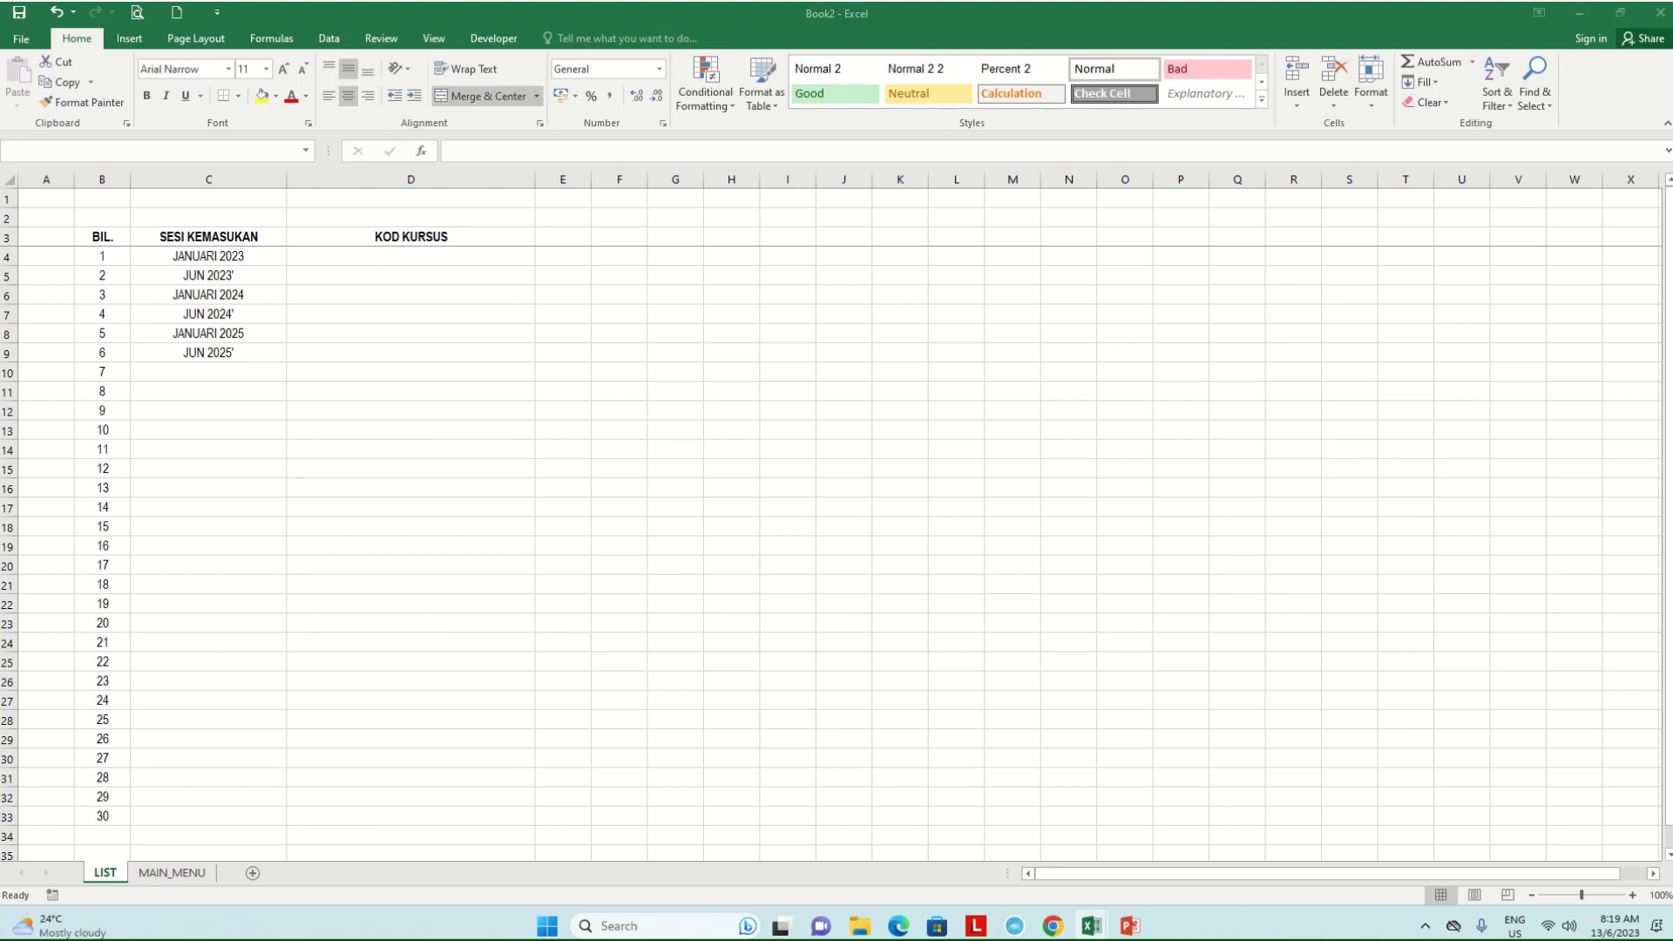
Paste the sixteen course entries at D4, left-align them, widen column D, and select D4:D33
click(392, 262)
right_click(392, 260)
click(431, 337)
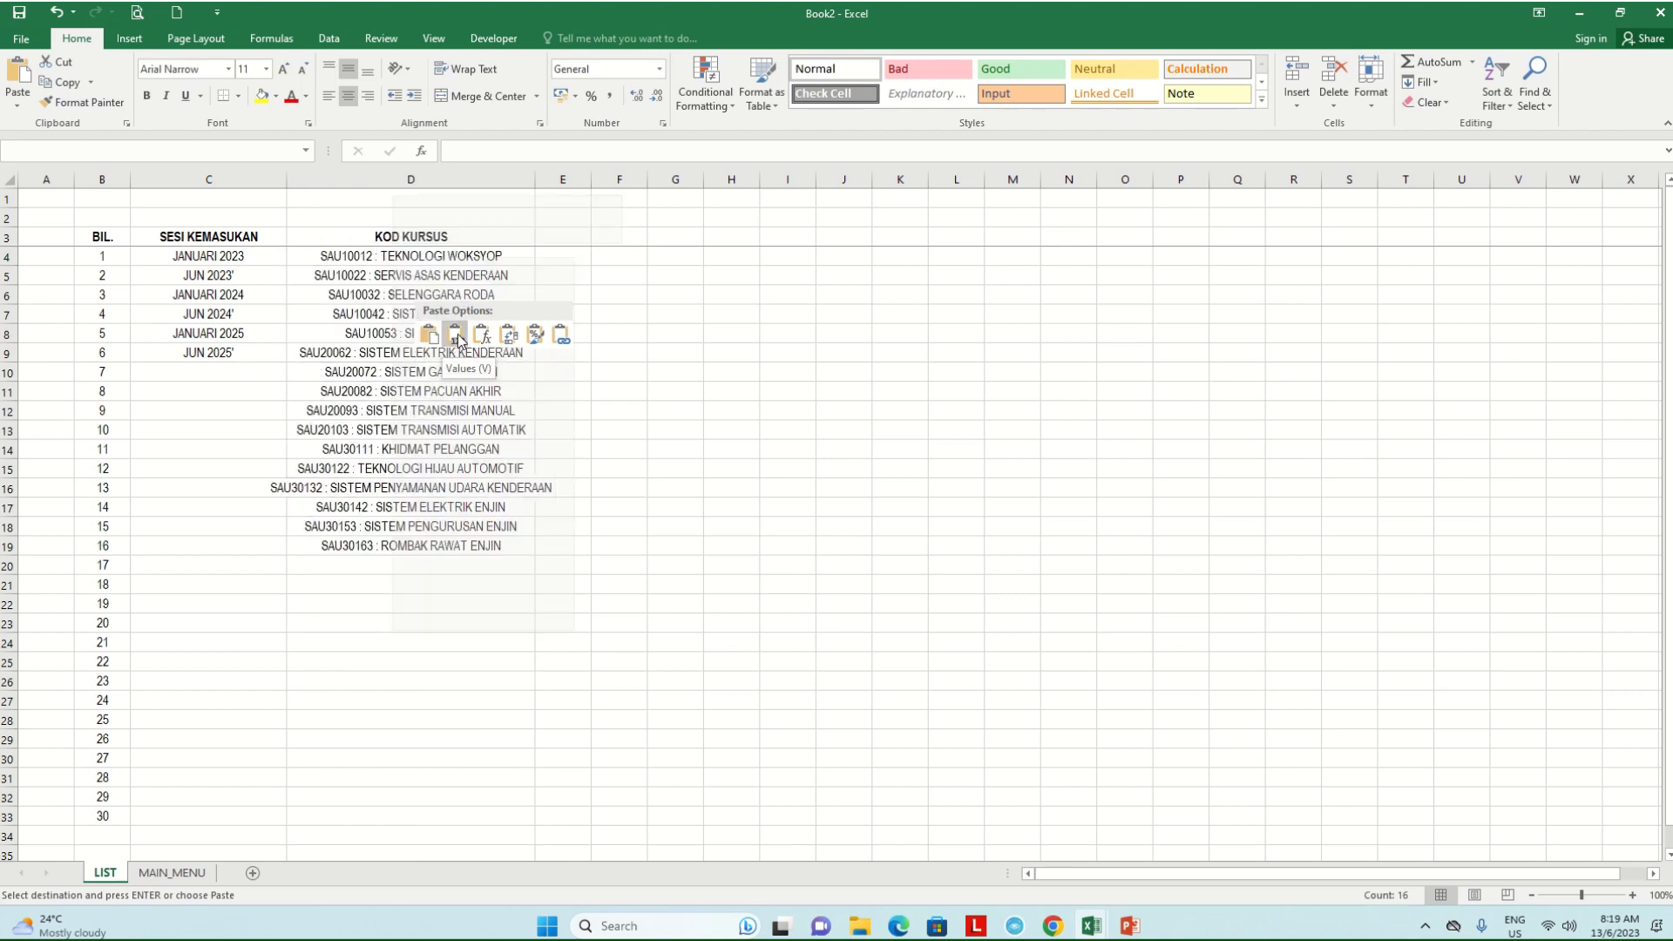
click(330, 96)
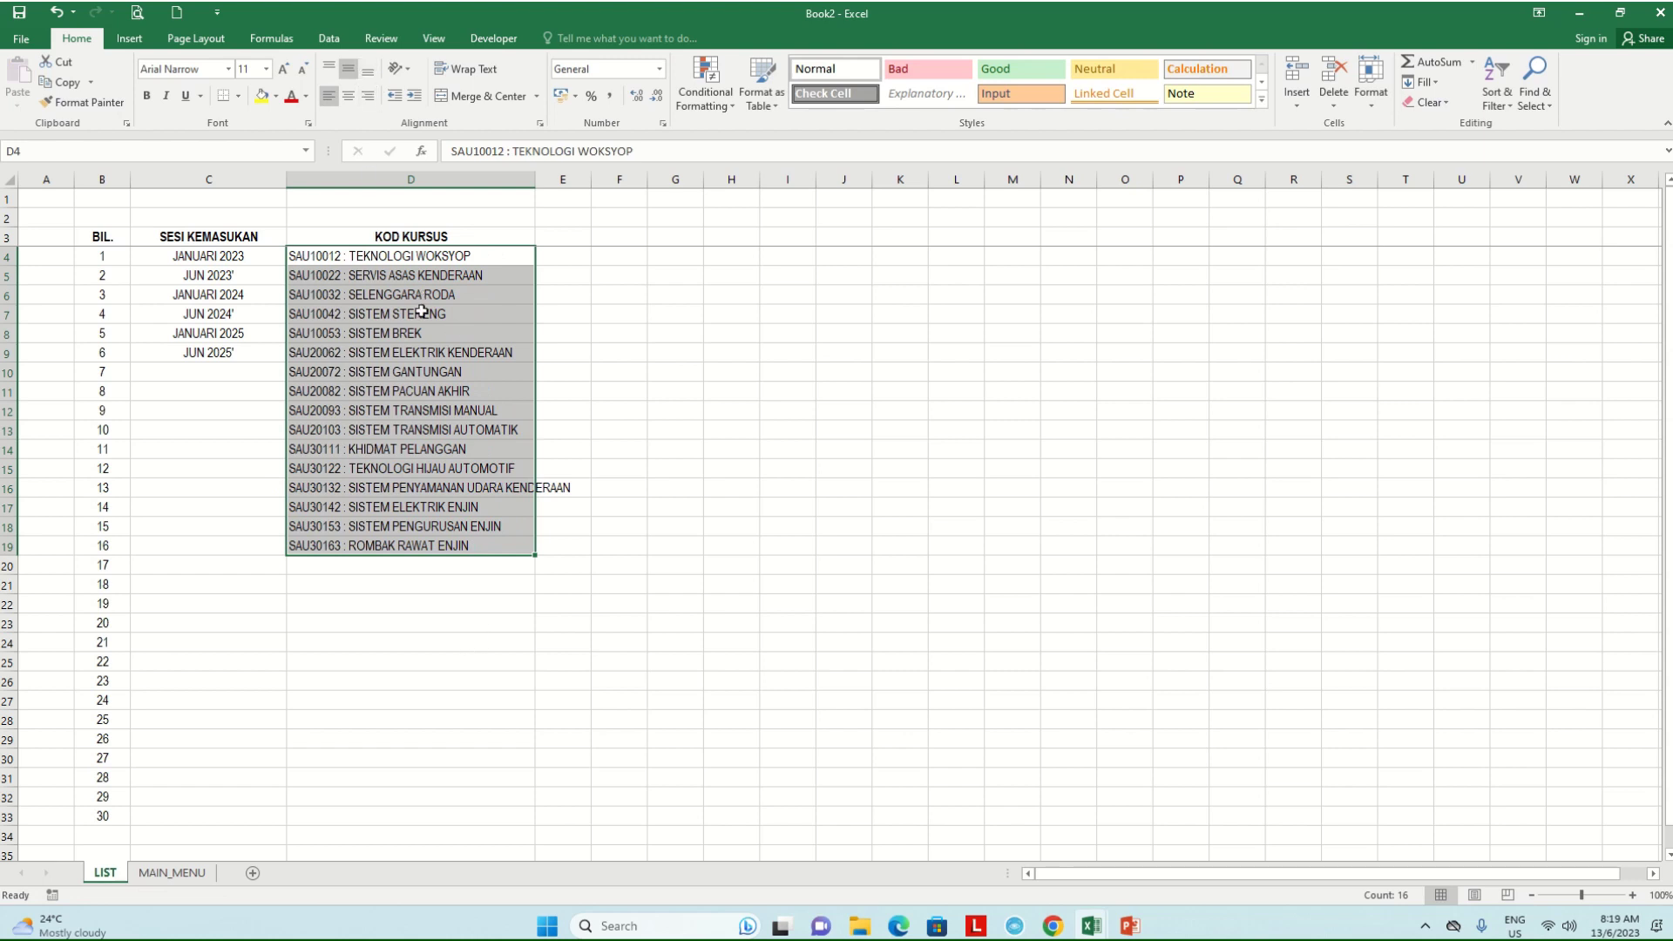
drag(532, 182, 576, 182)
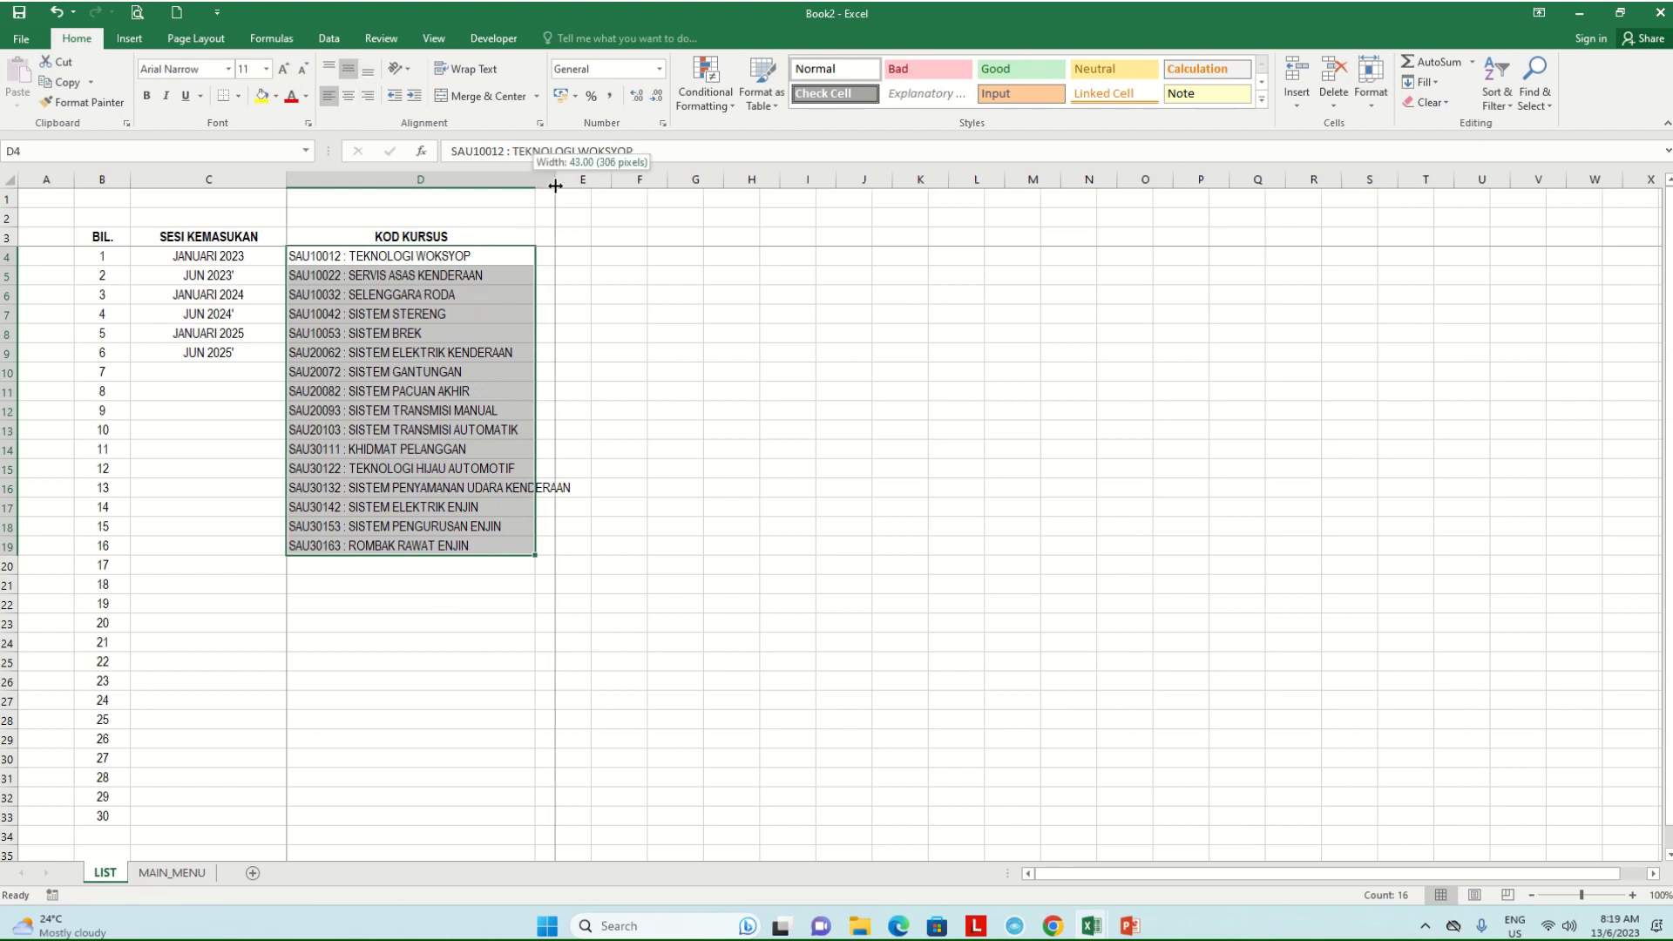
click(567, 643)
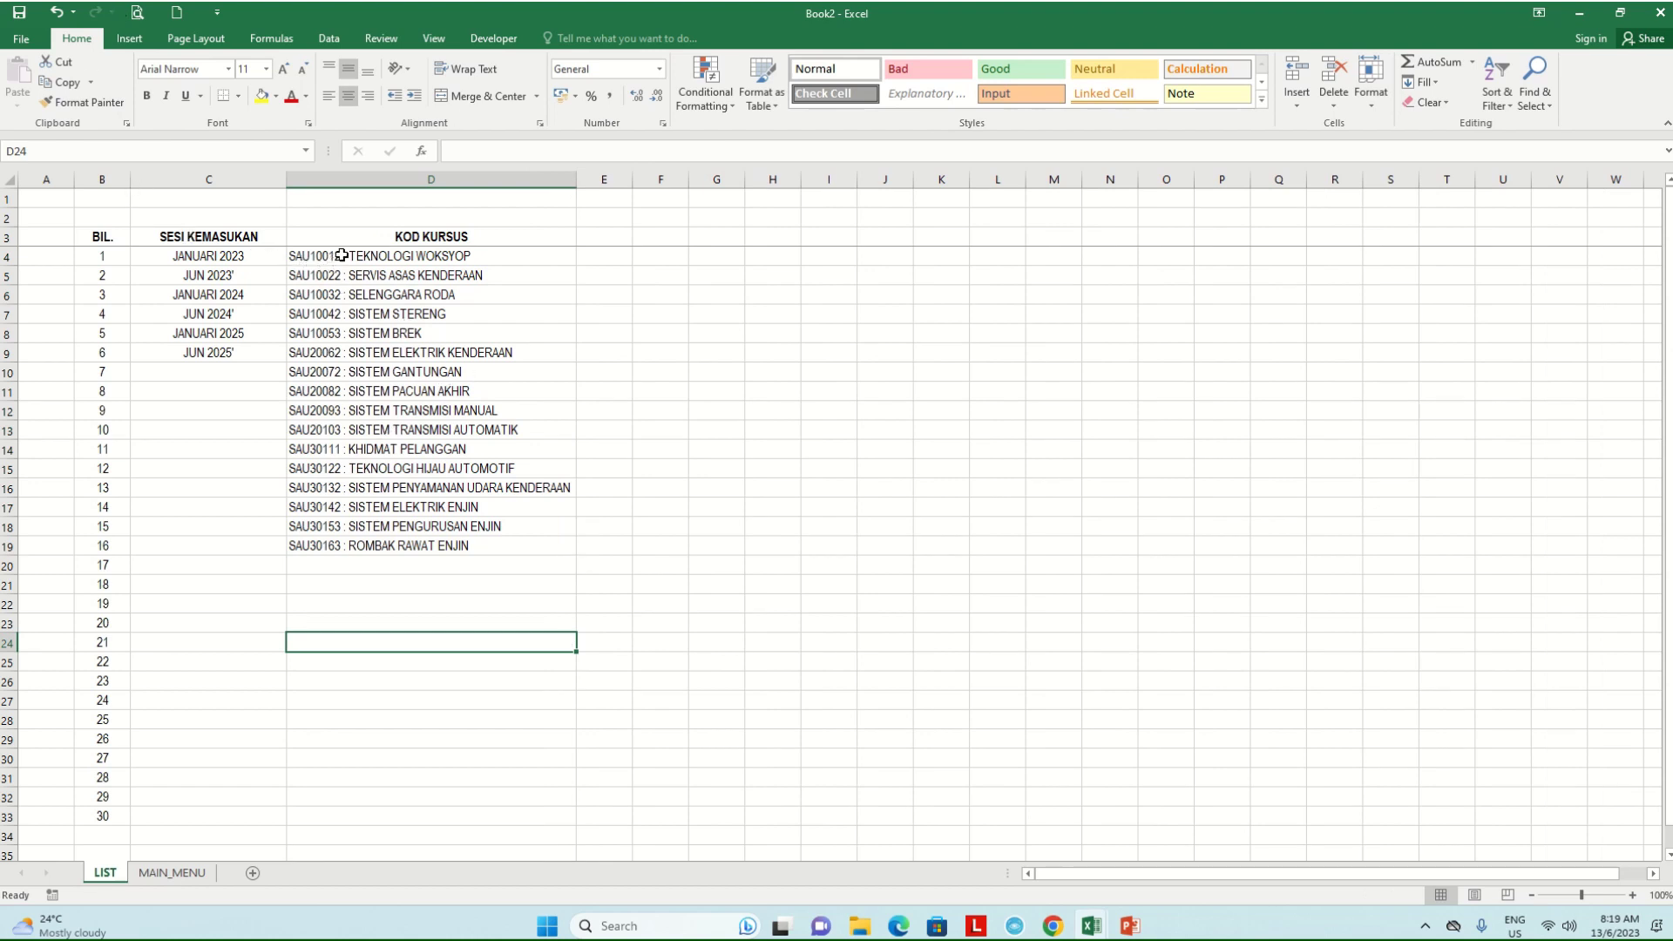
drag(335, 259, 341, 819)
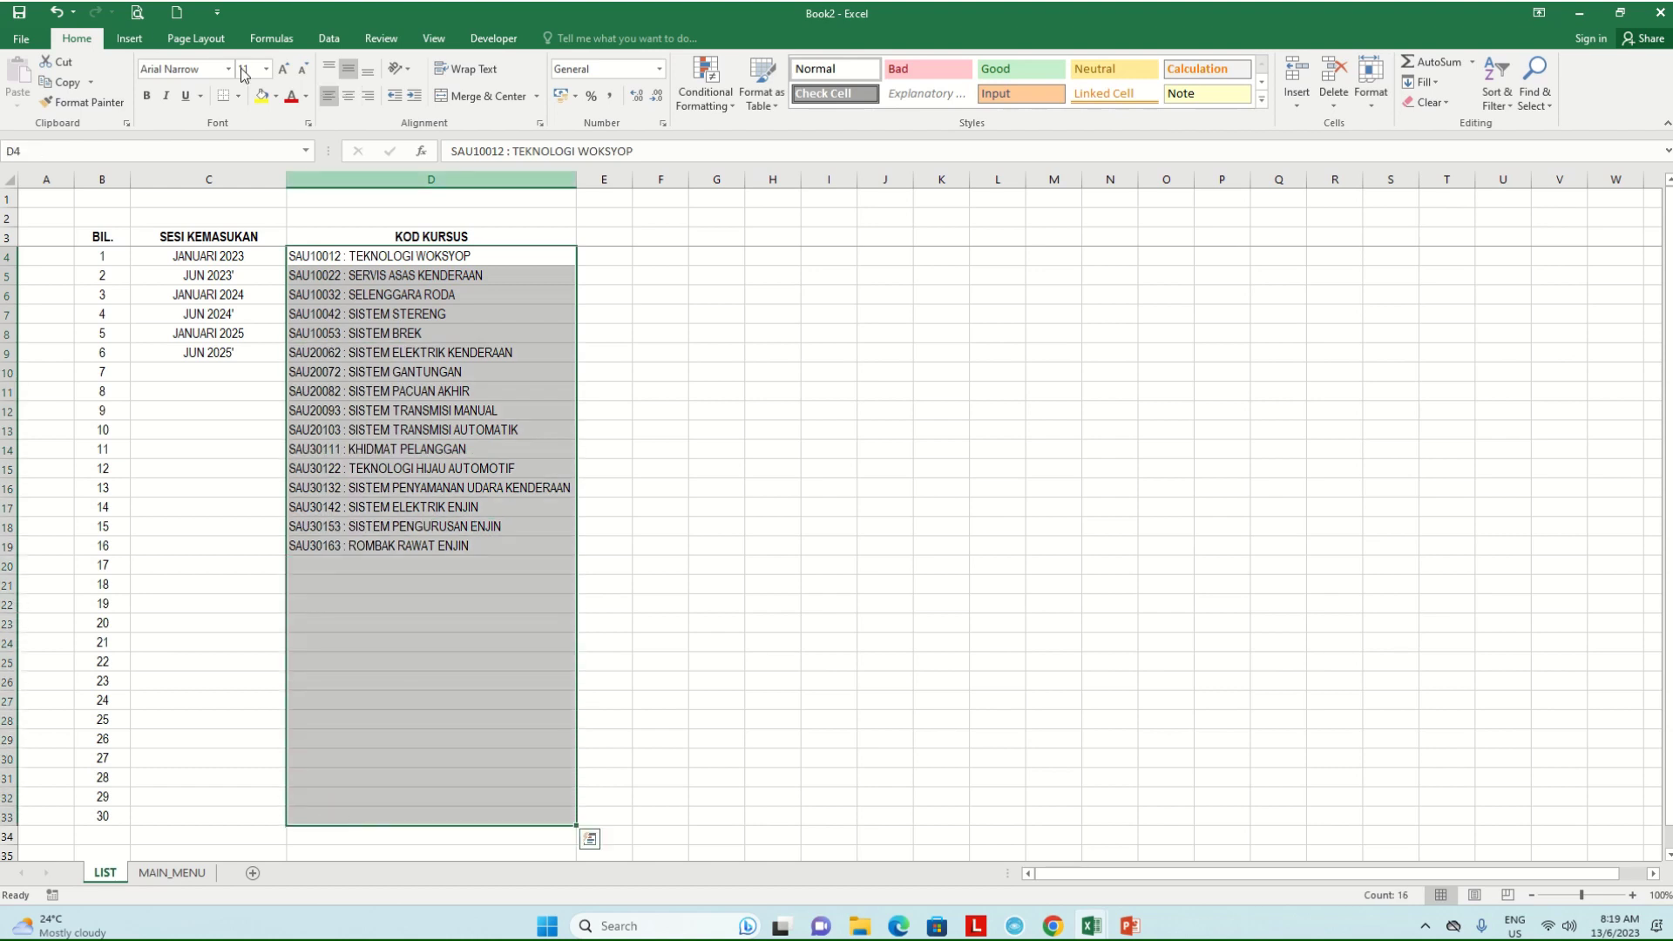
Name the range D4:D33 KOD_KURSUS and confirm it in the Name Box list
click(187, 152)
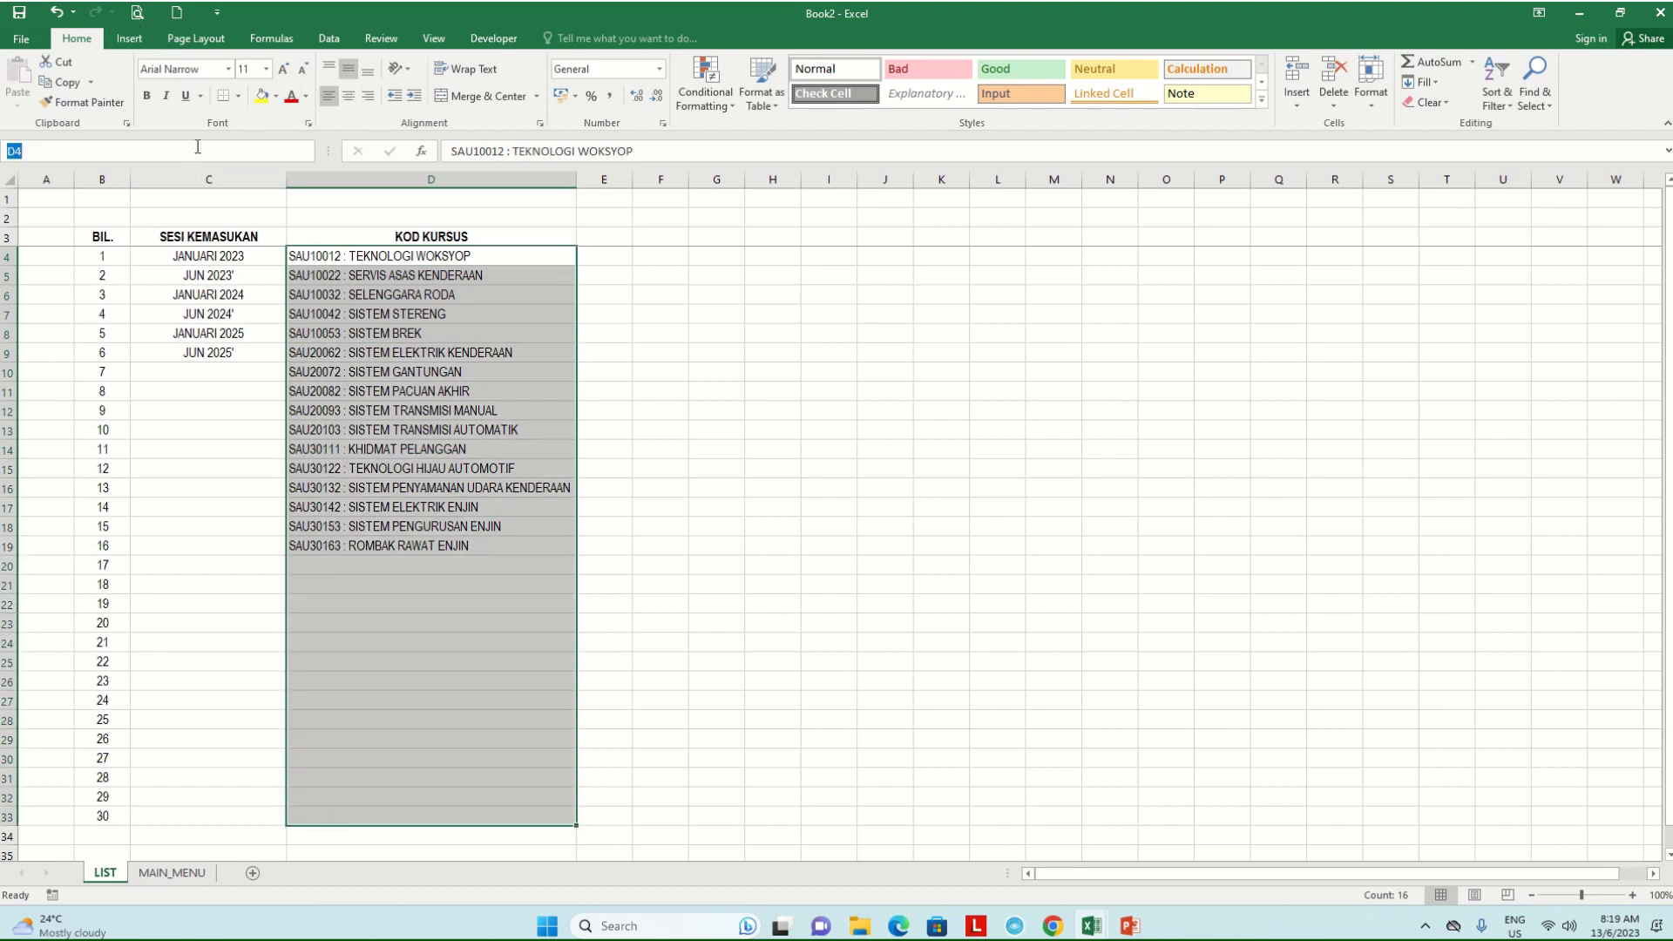
text(KOD_KURSUS)
click(772, 526)
click(305, 151)
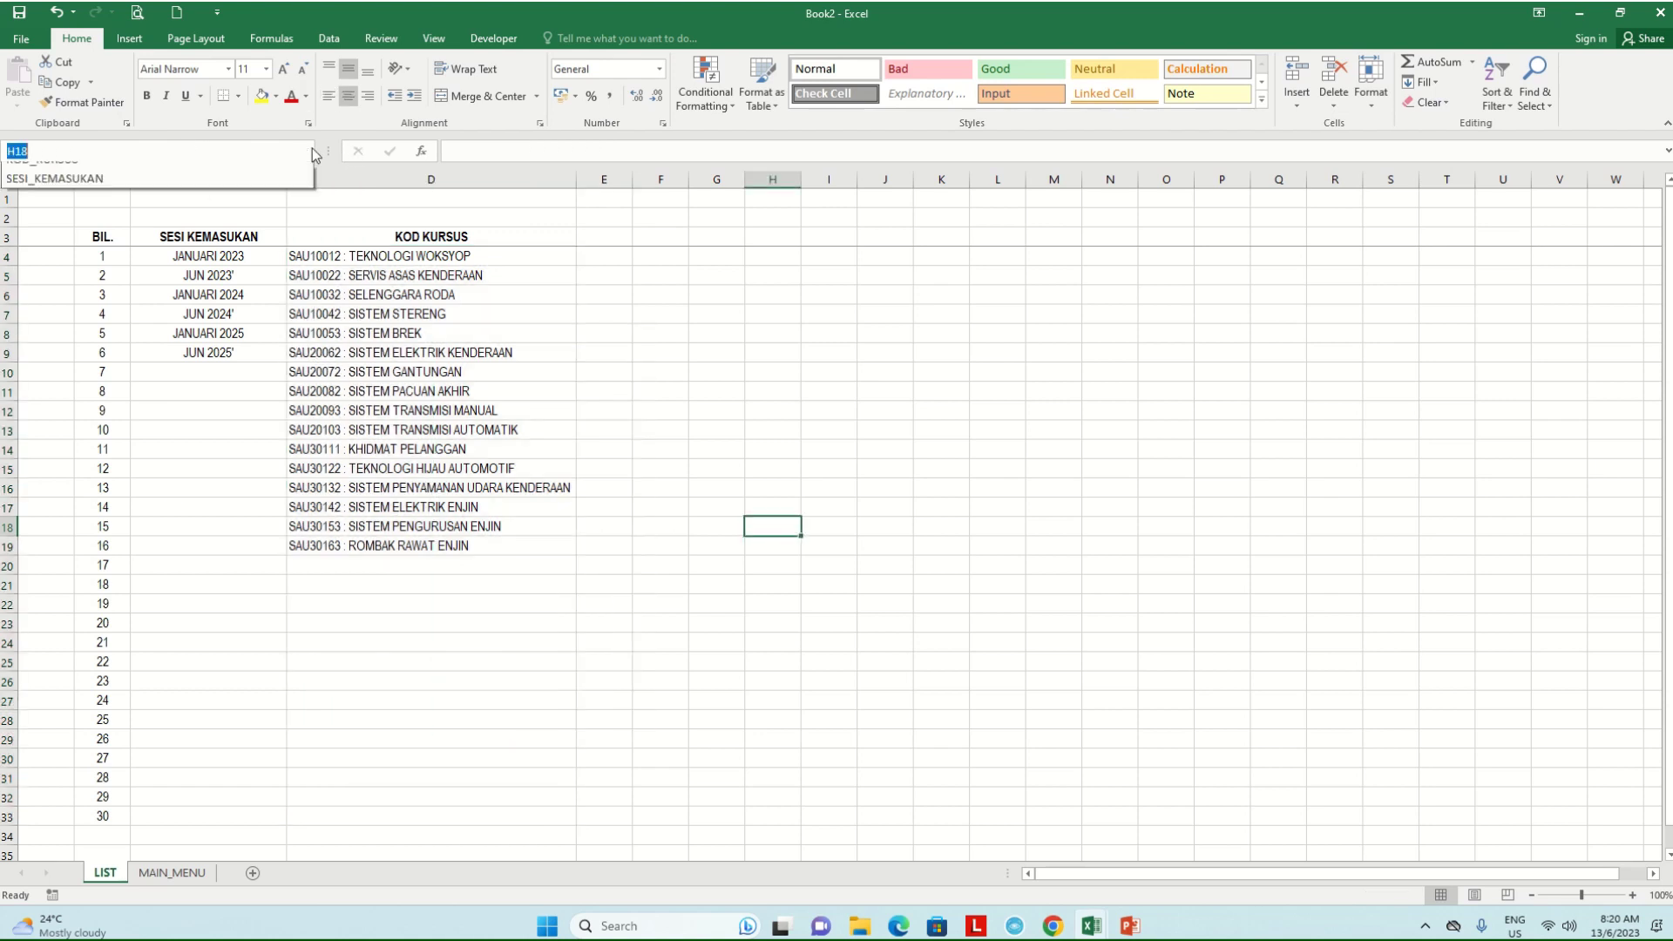
click(166, 168)
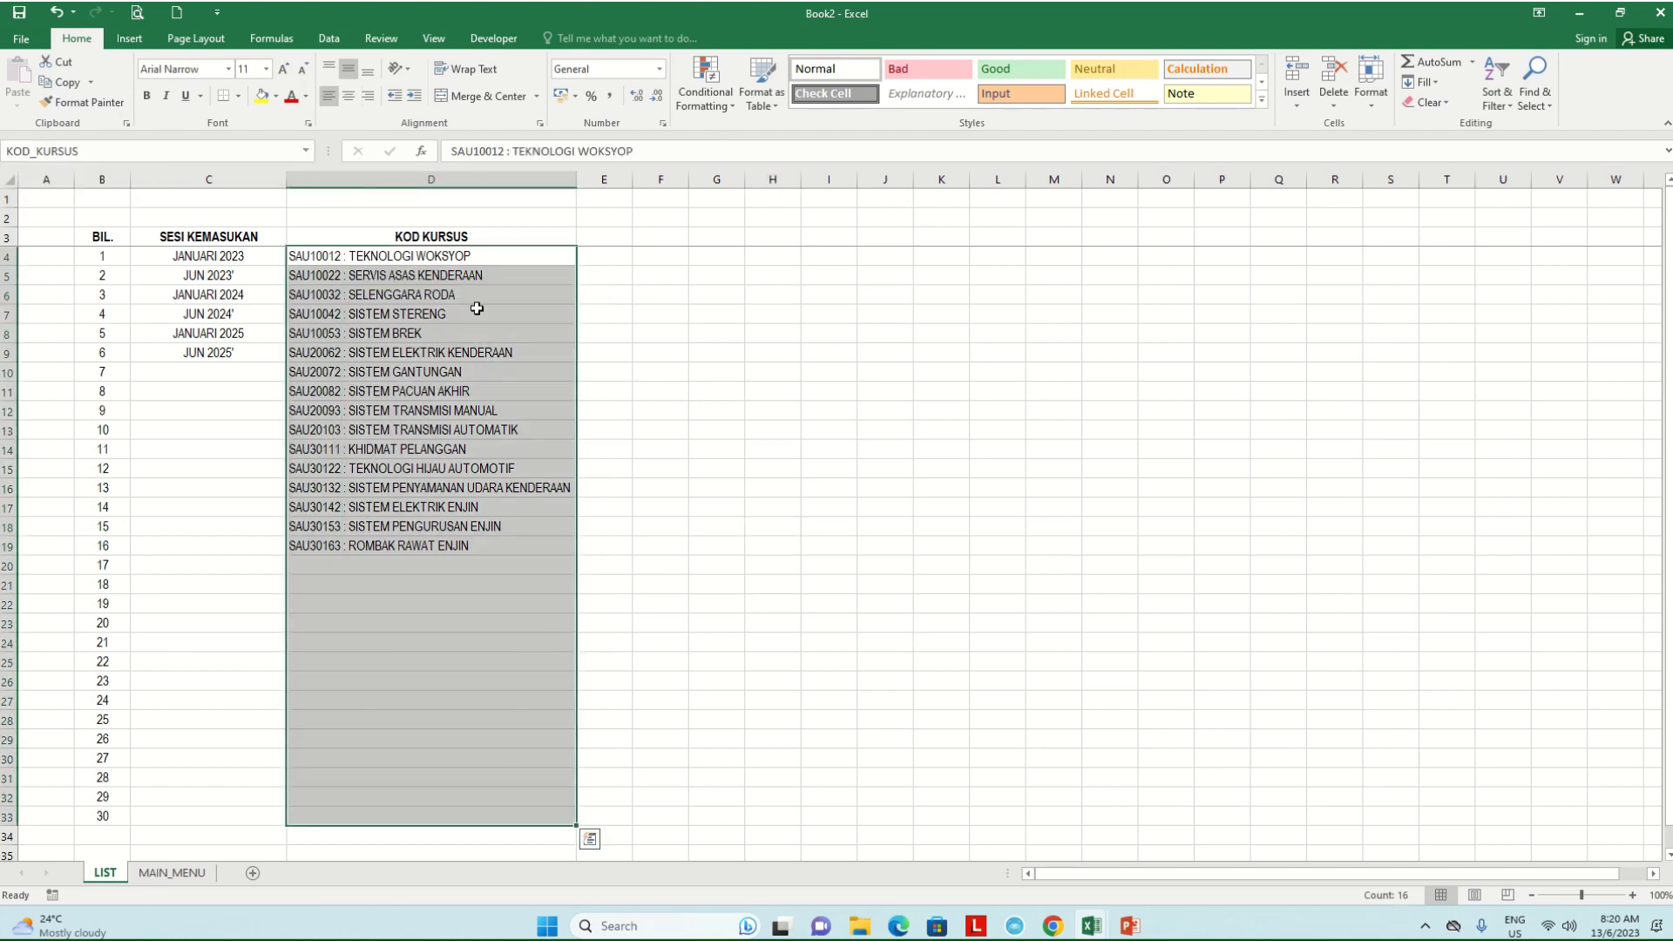
click(716, 411)
click(306, 150)
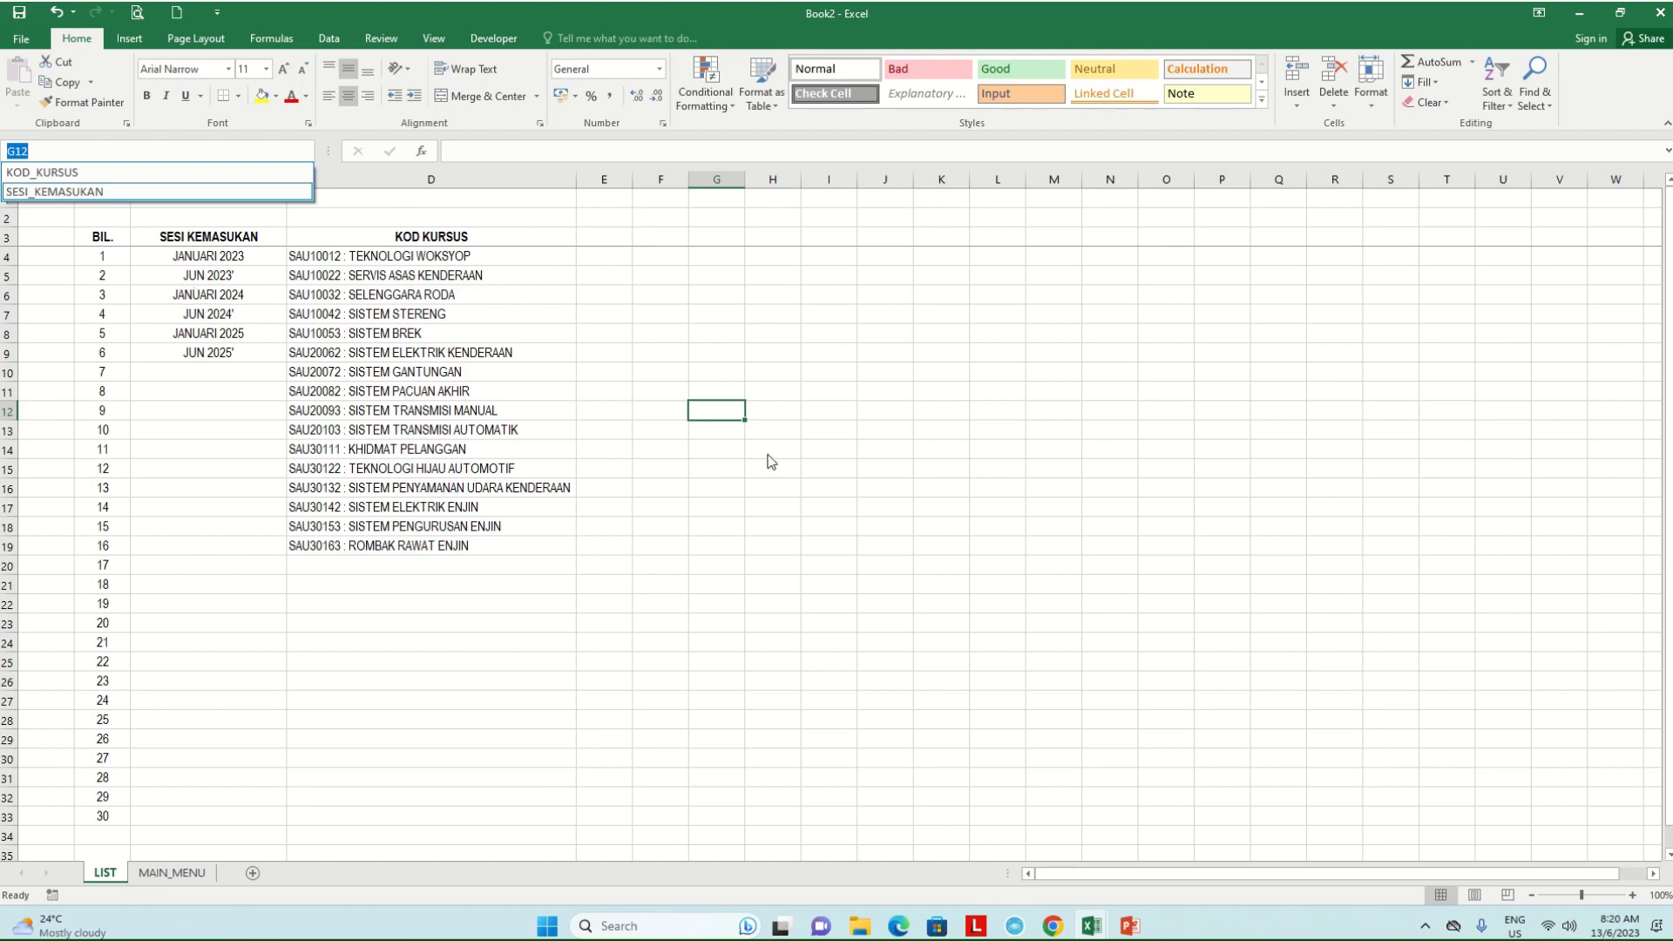
key(Escape)
Return to the MAIN_MENU form and select the course box G5
click(177, 874)
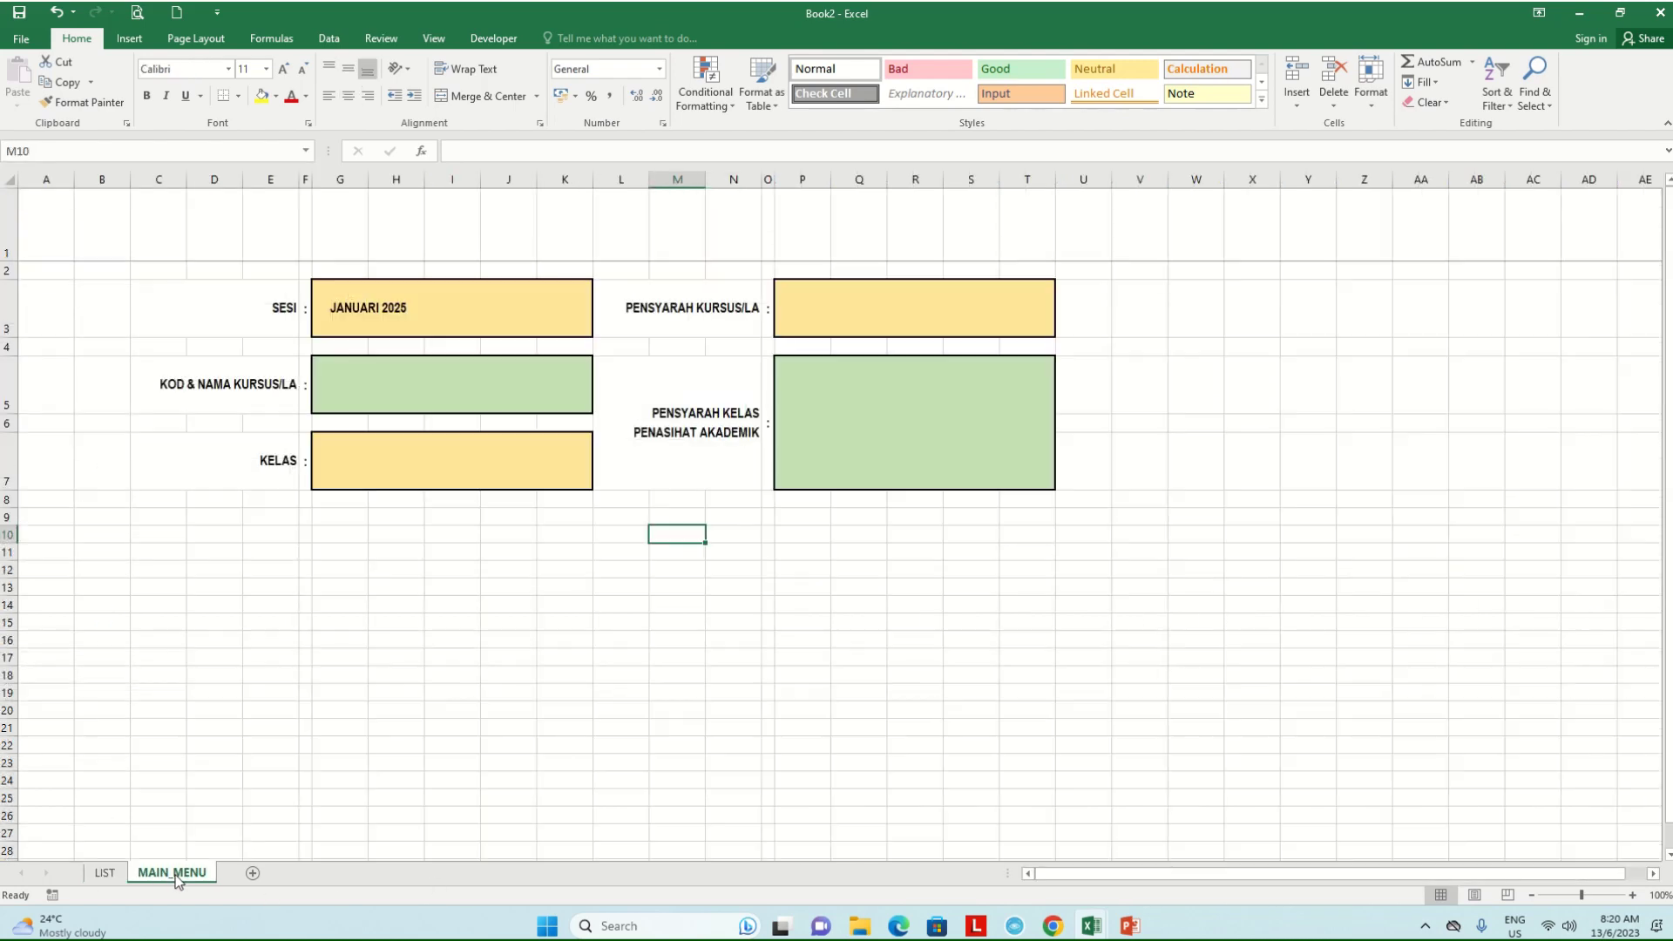
click(502, 396)
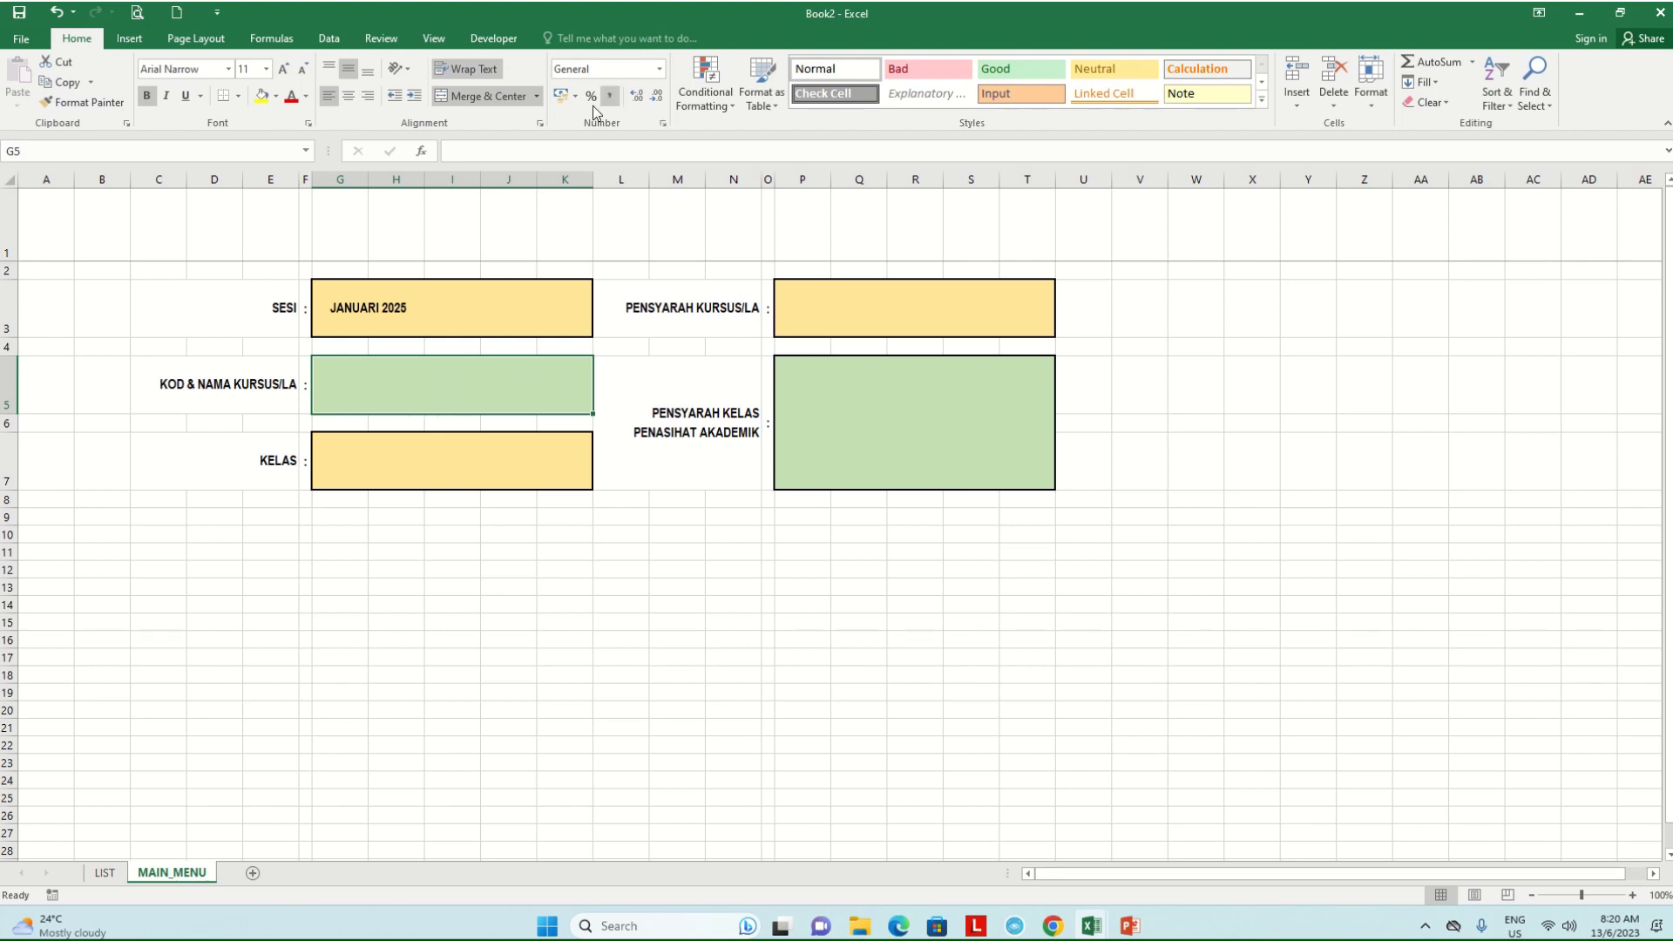
click(436, 39)
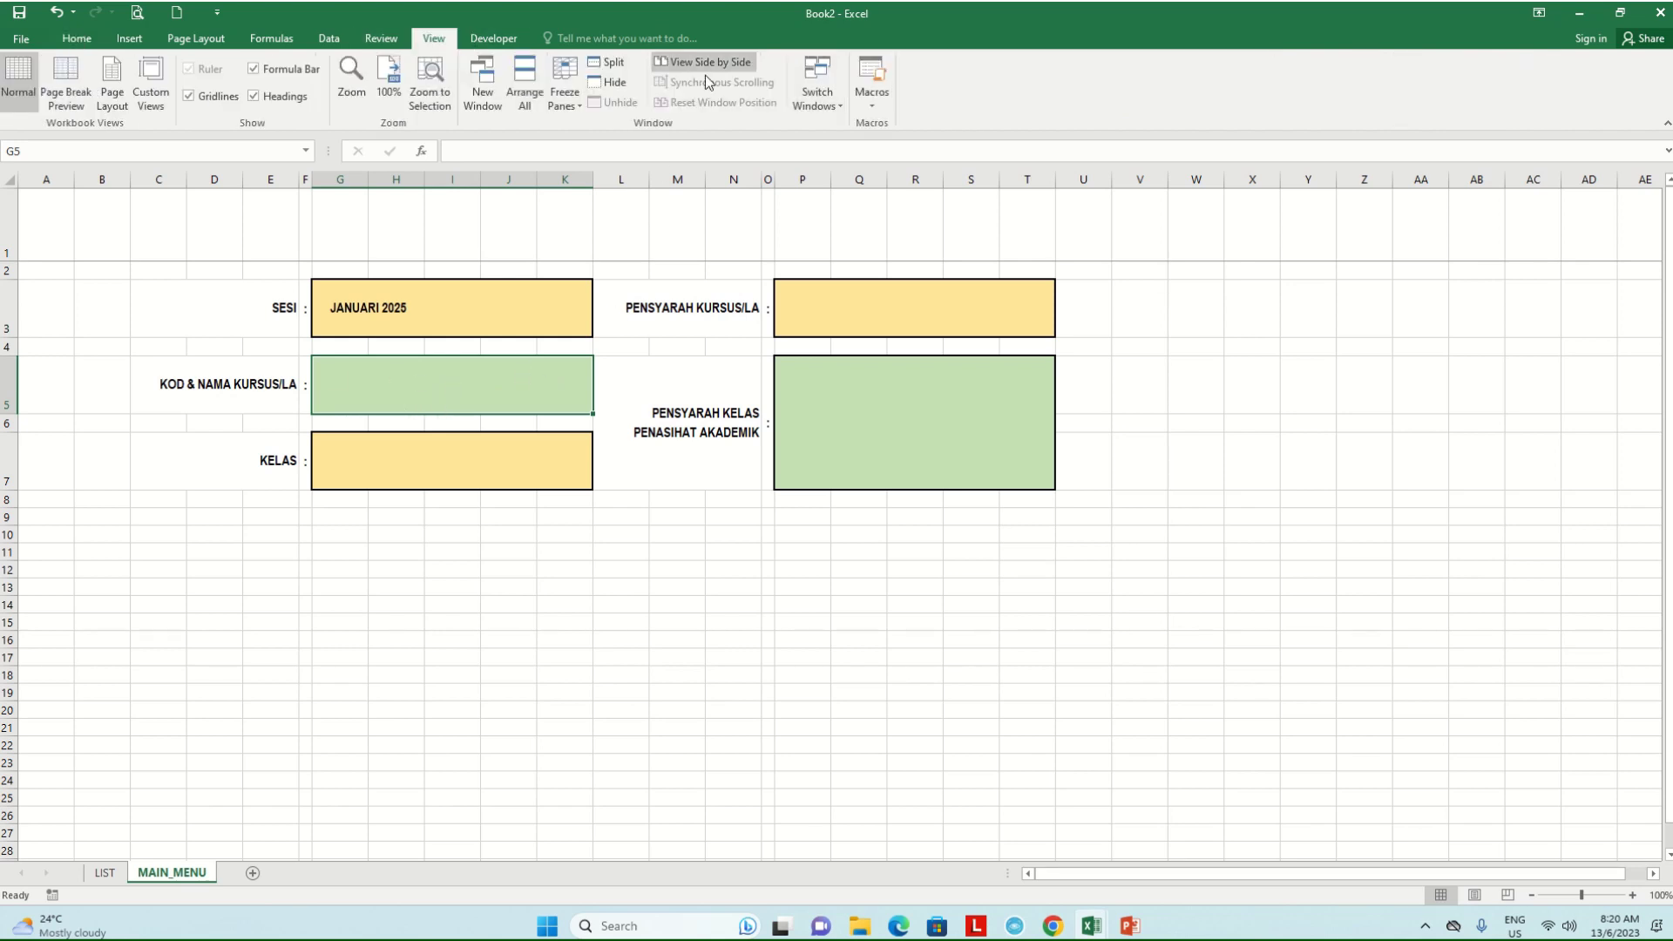
Open Data Validation for G5 and try the Date allow option without applying it
click(336, 39)
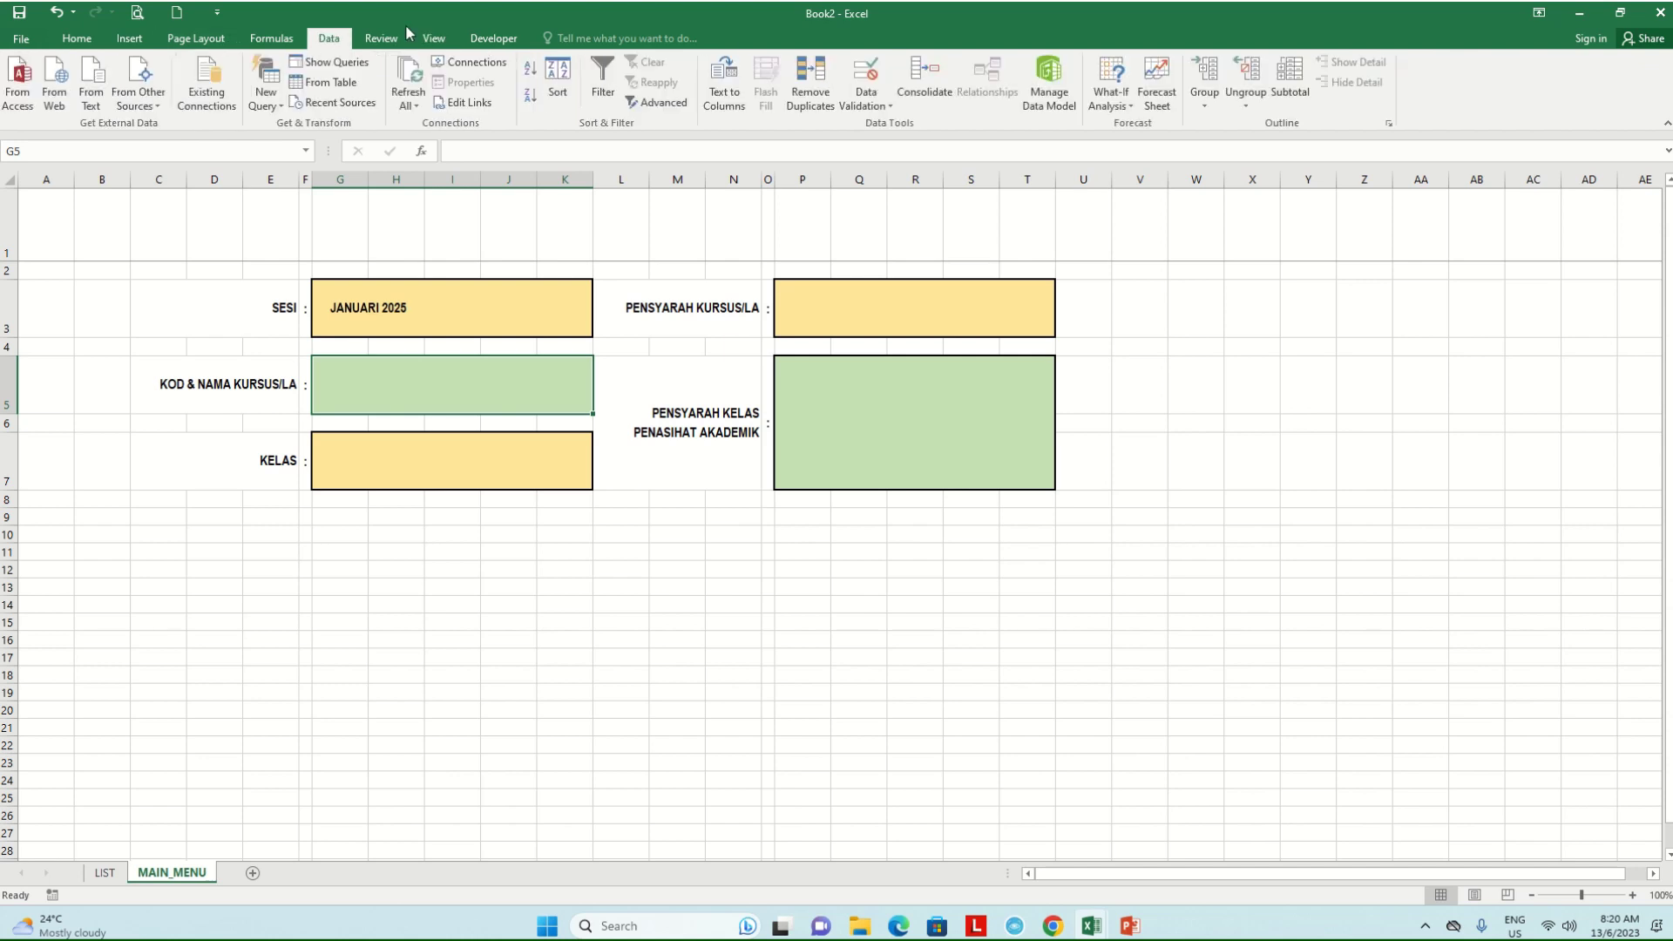
click(867, 85)
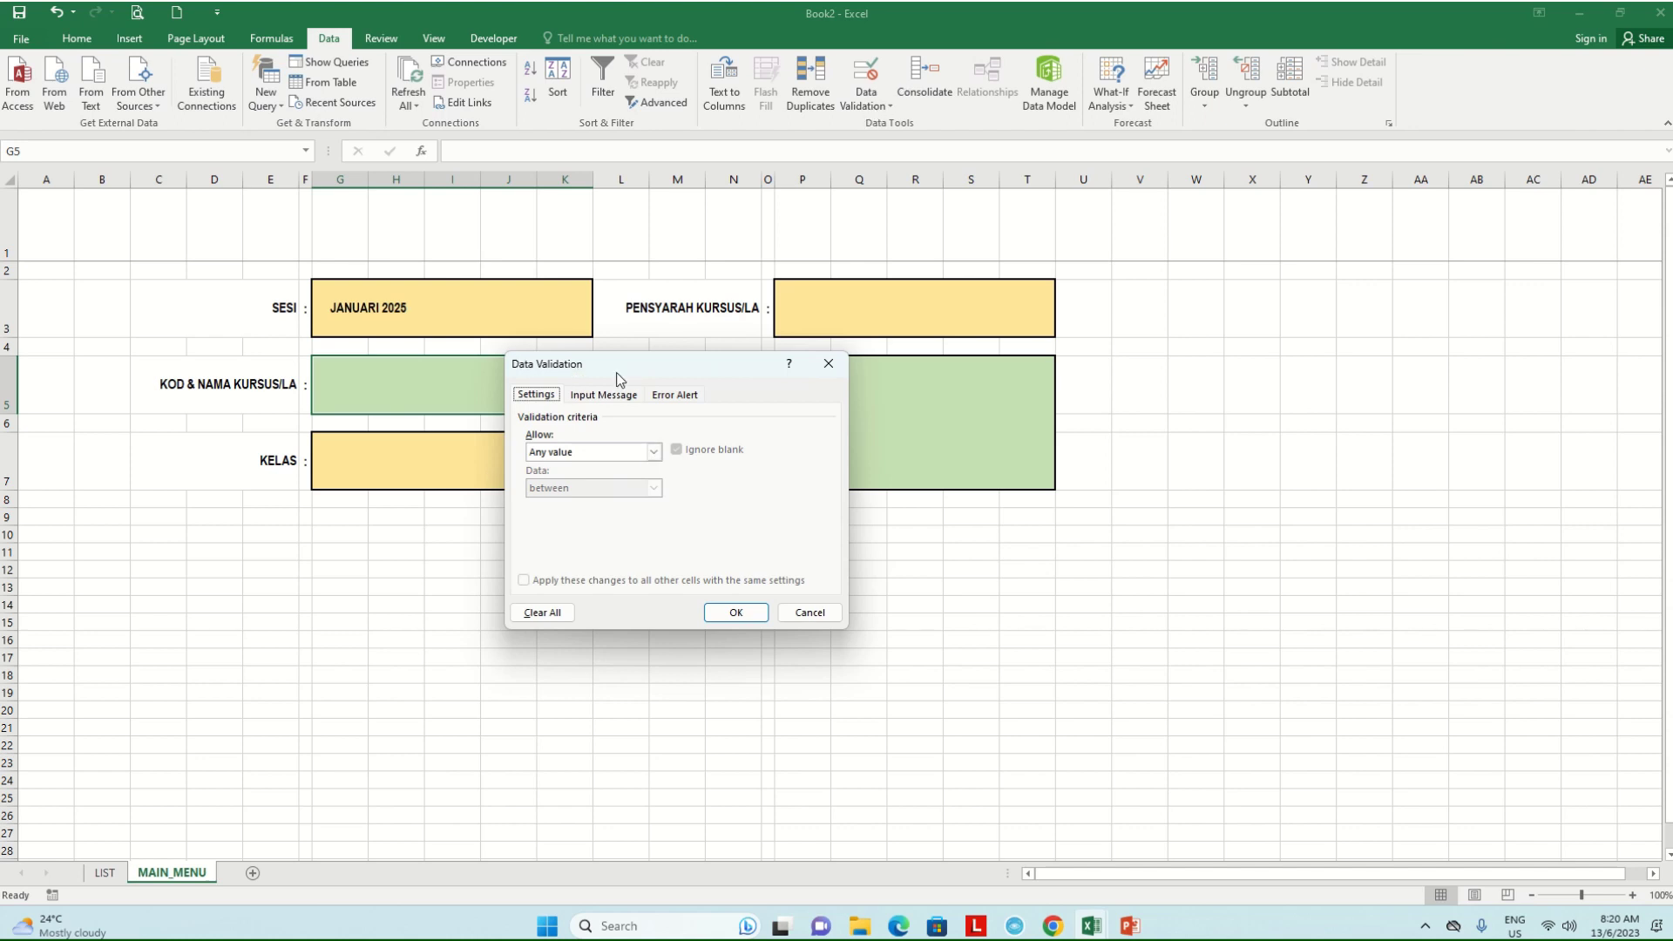
click(654, 452)
click(602, 509)
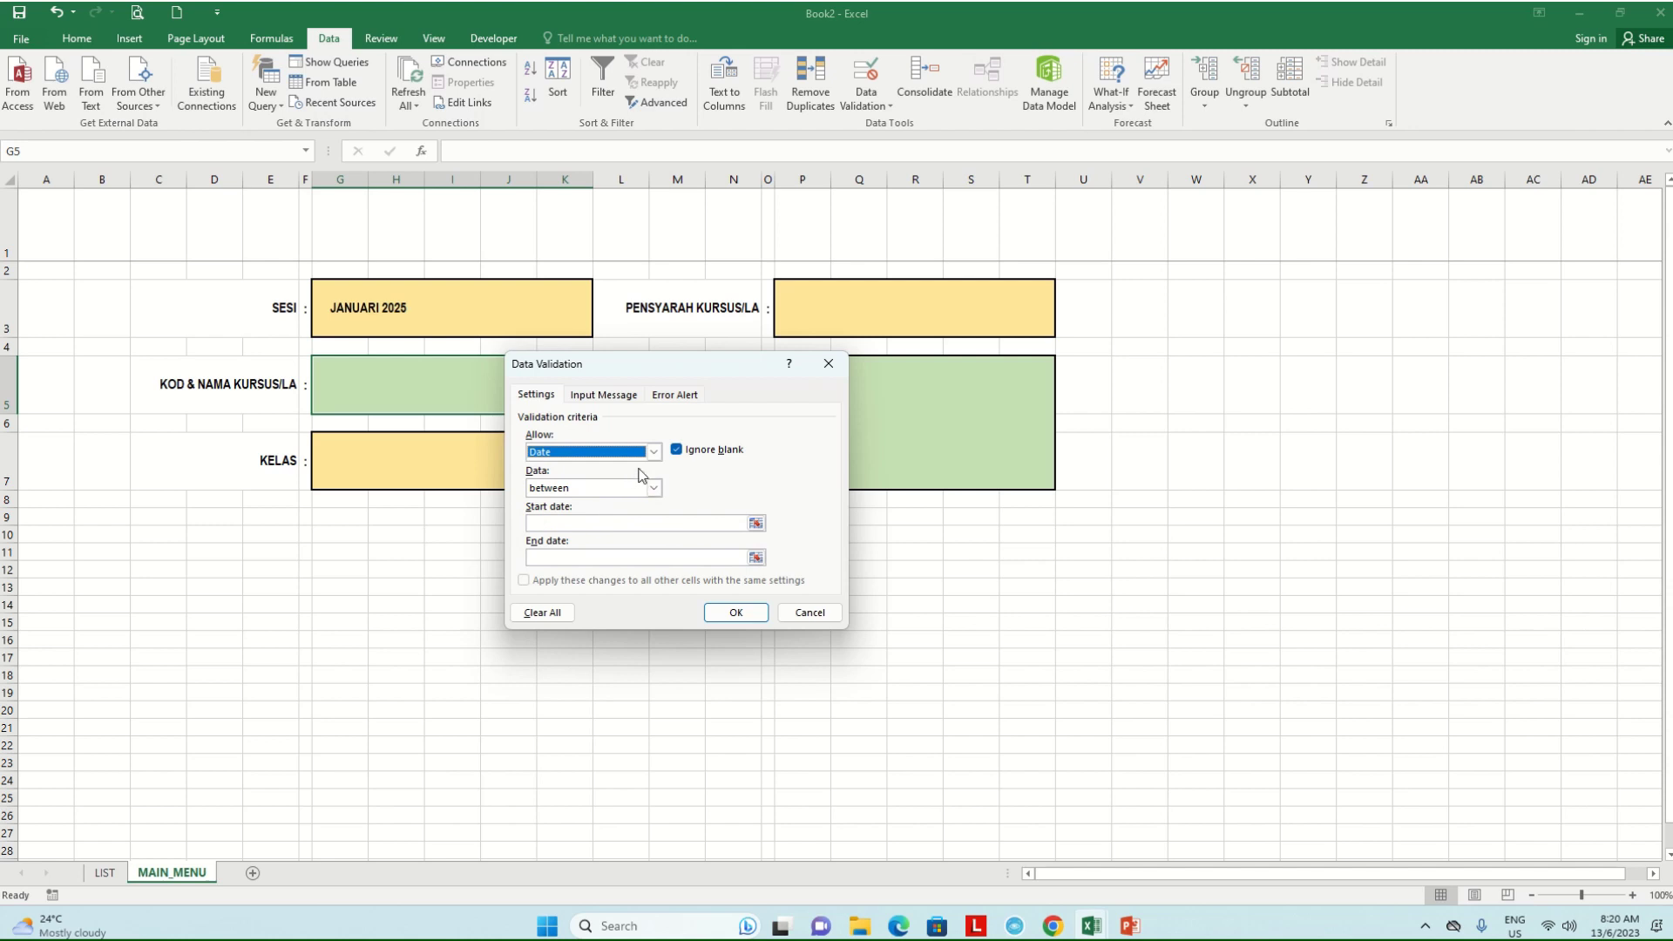
click(654, 489)
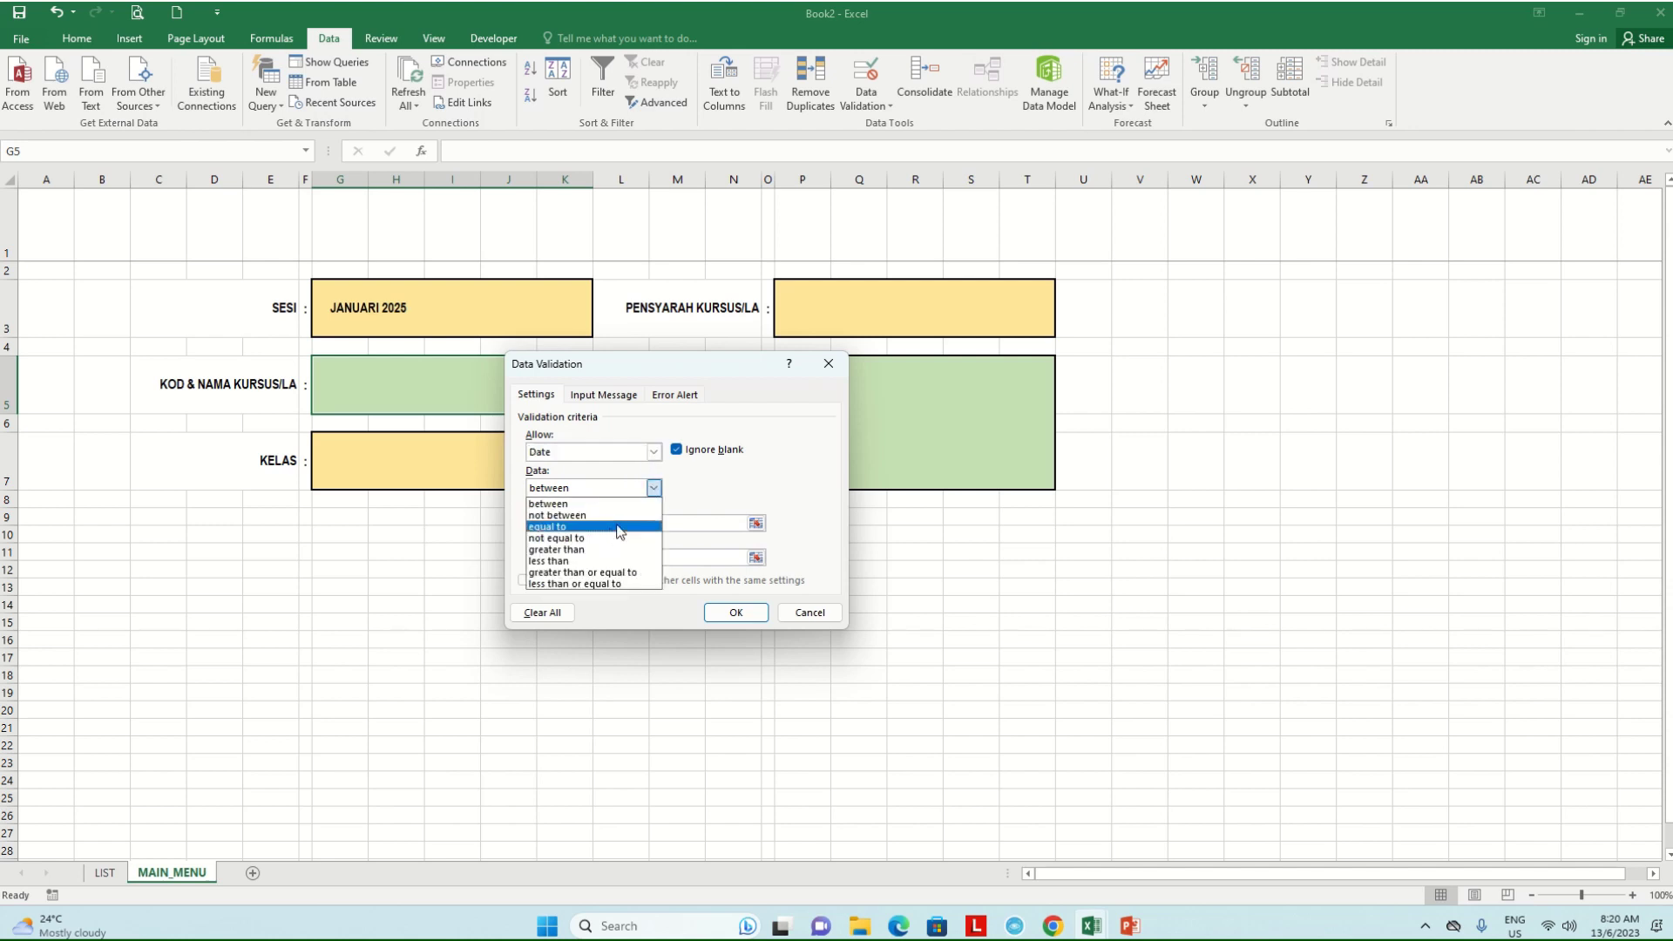
click(654, 453)
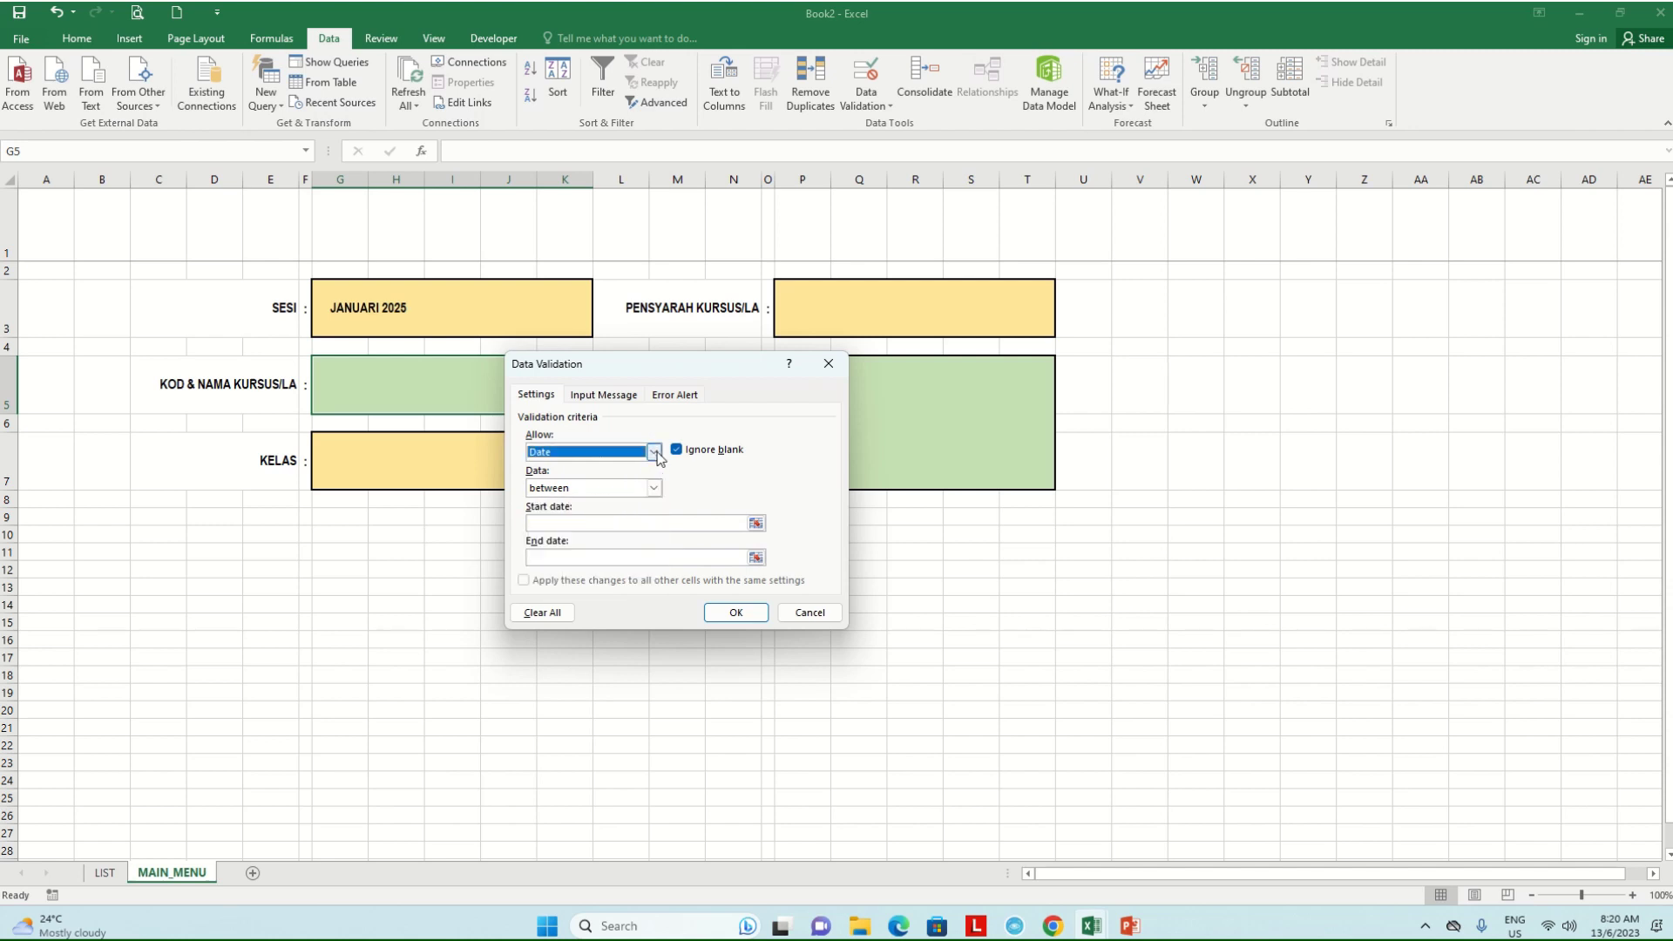
click(657, 452)
click(798, 481)
Give G5 a List validation sourced from the KOD_KURSUS named range, inserted with F3
click(809, 612)
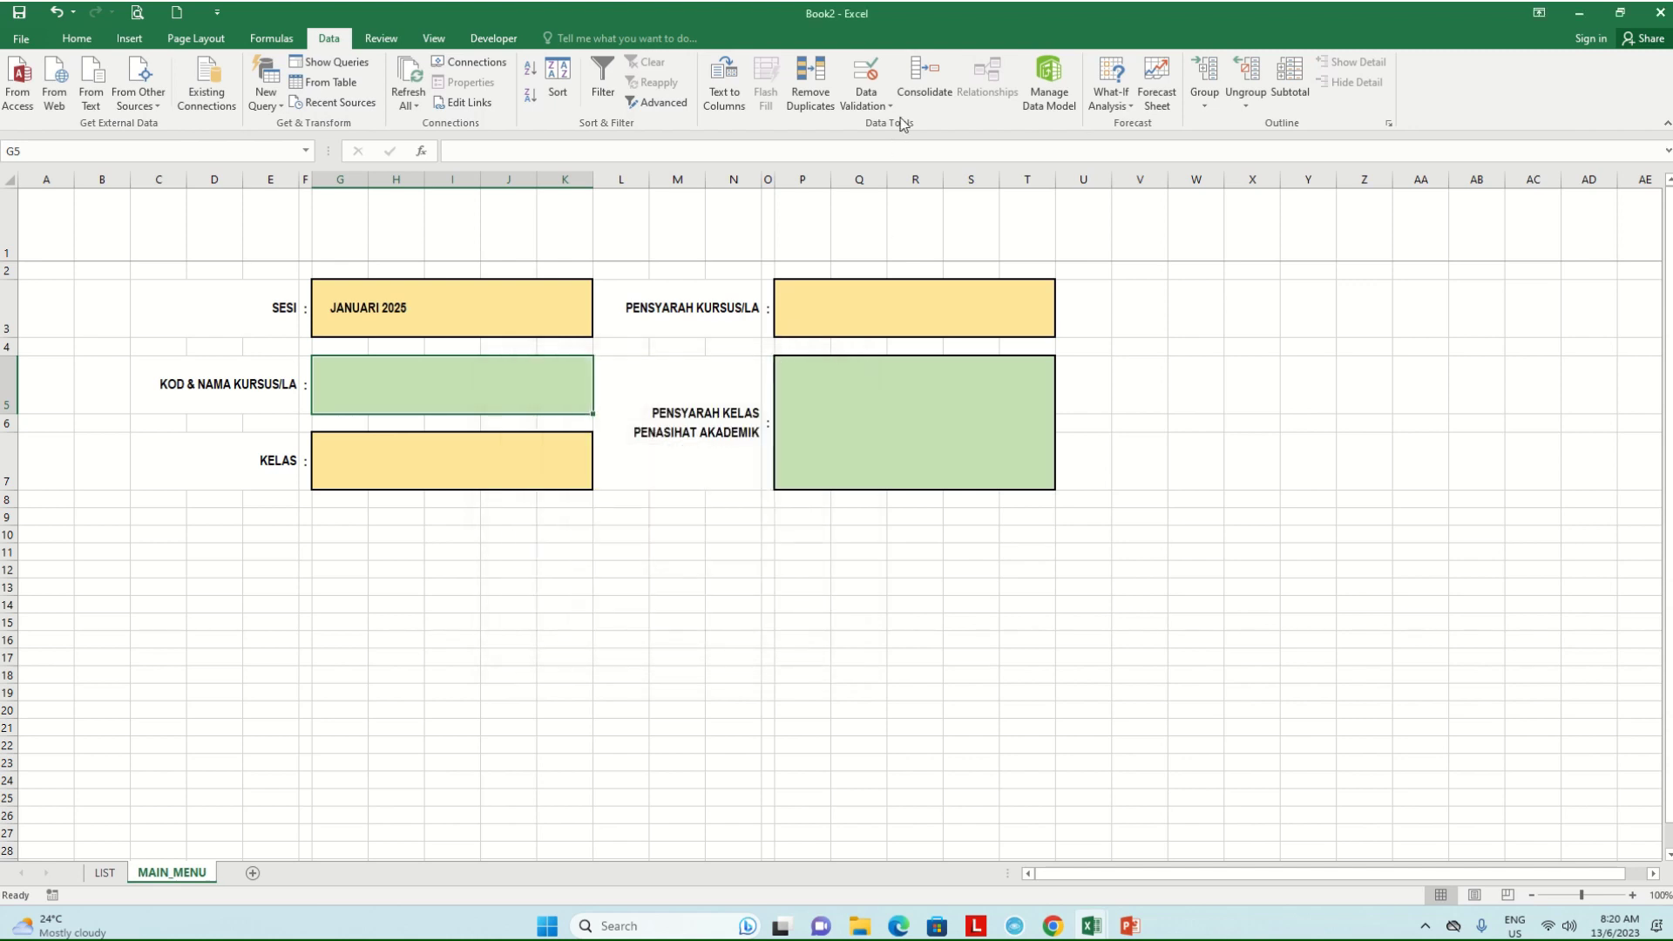
click(870, 84)
click(653, 452)
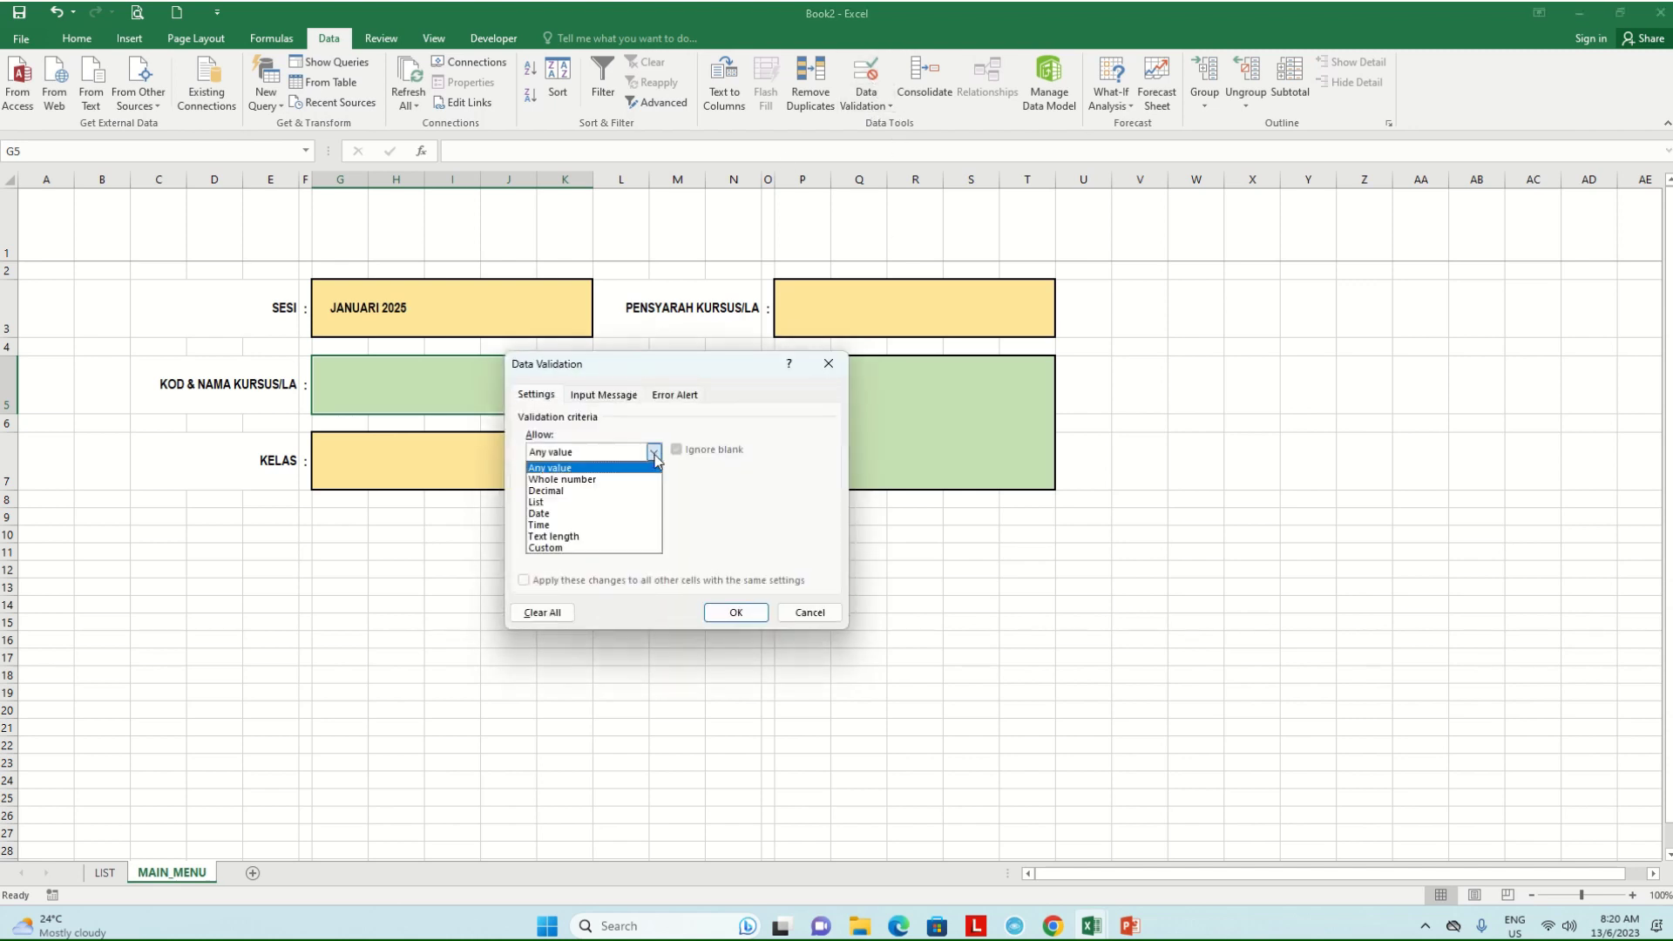
click(612, 502)
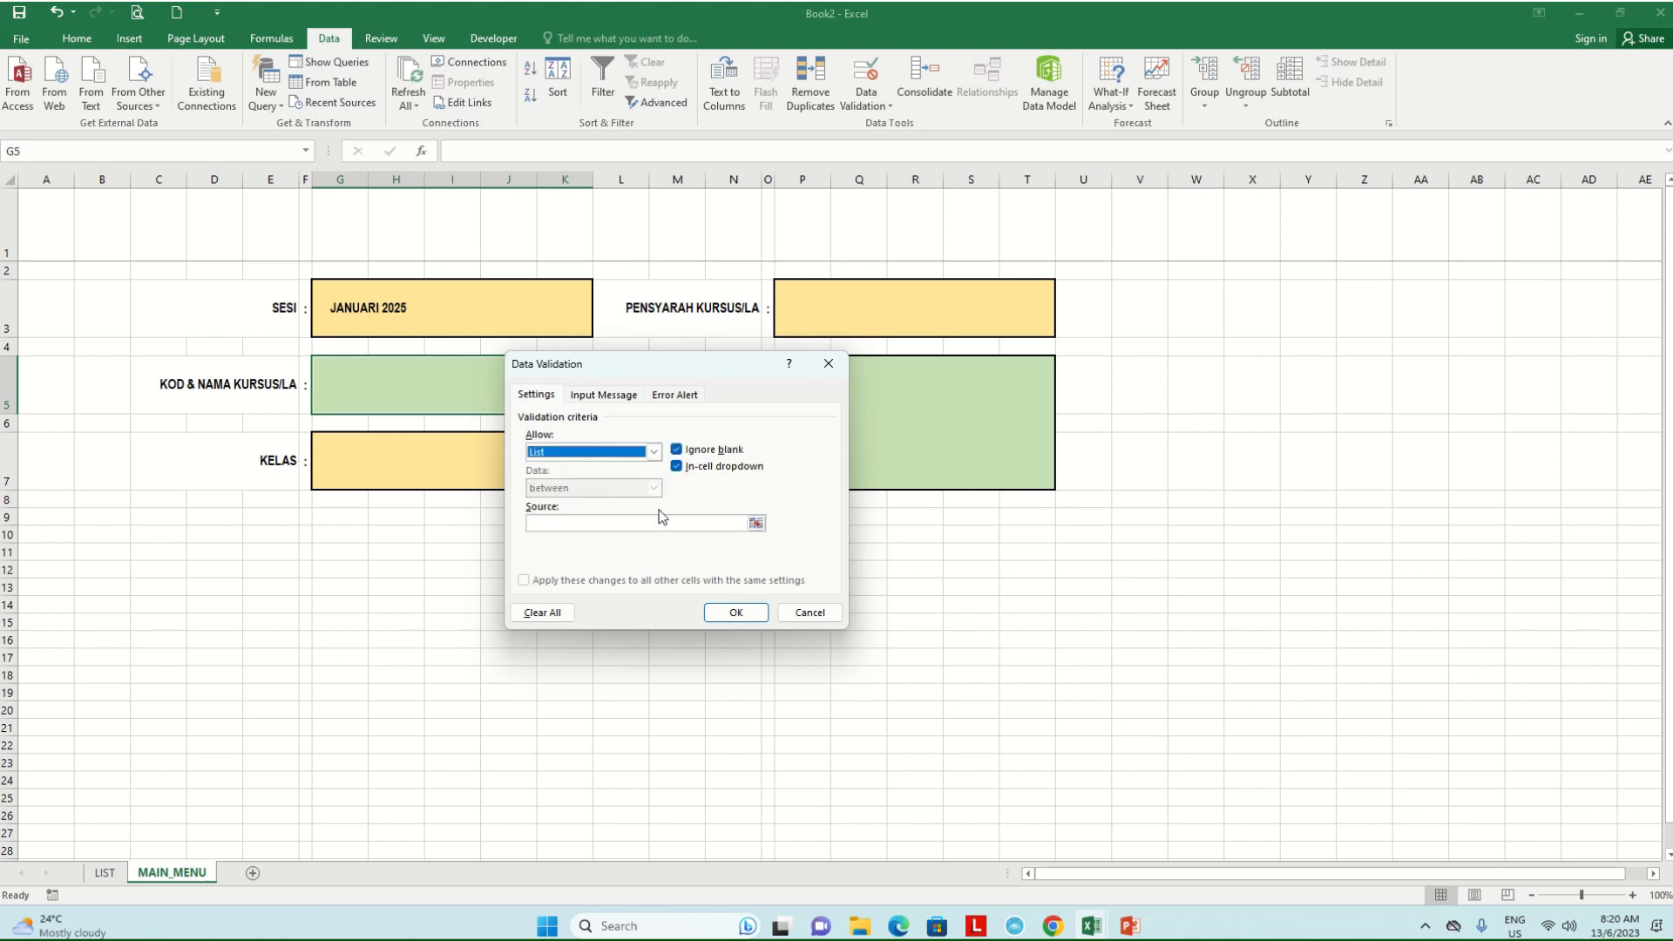
click(665, 522)
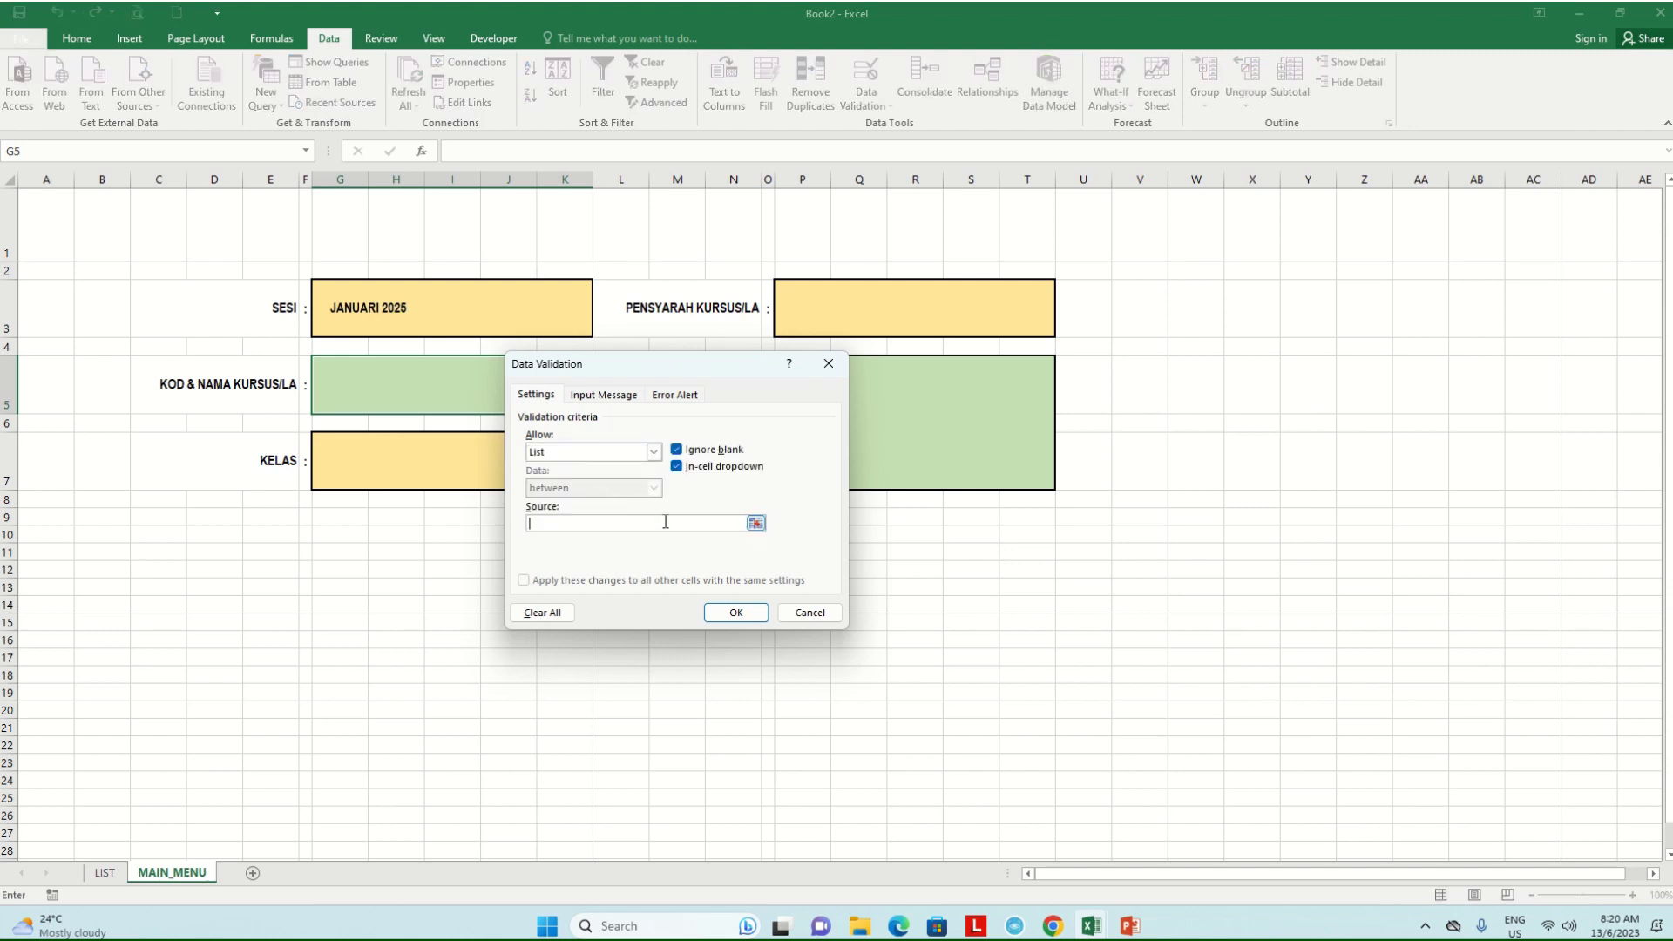
key(F3)
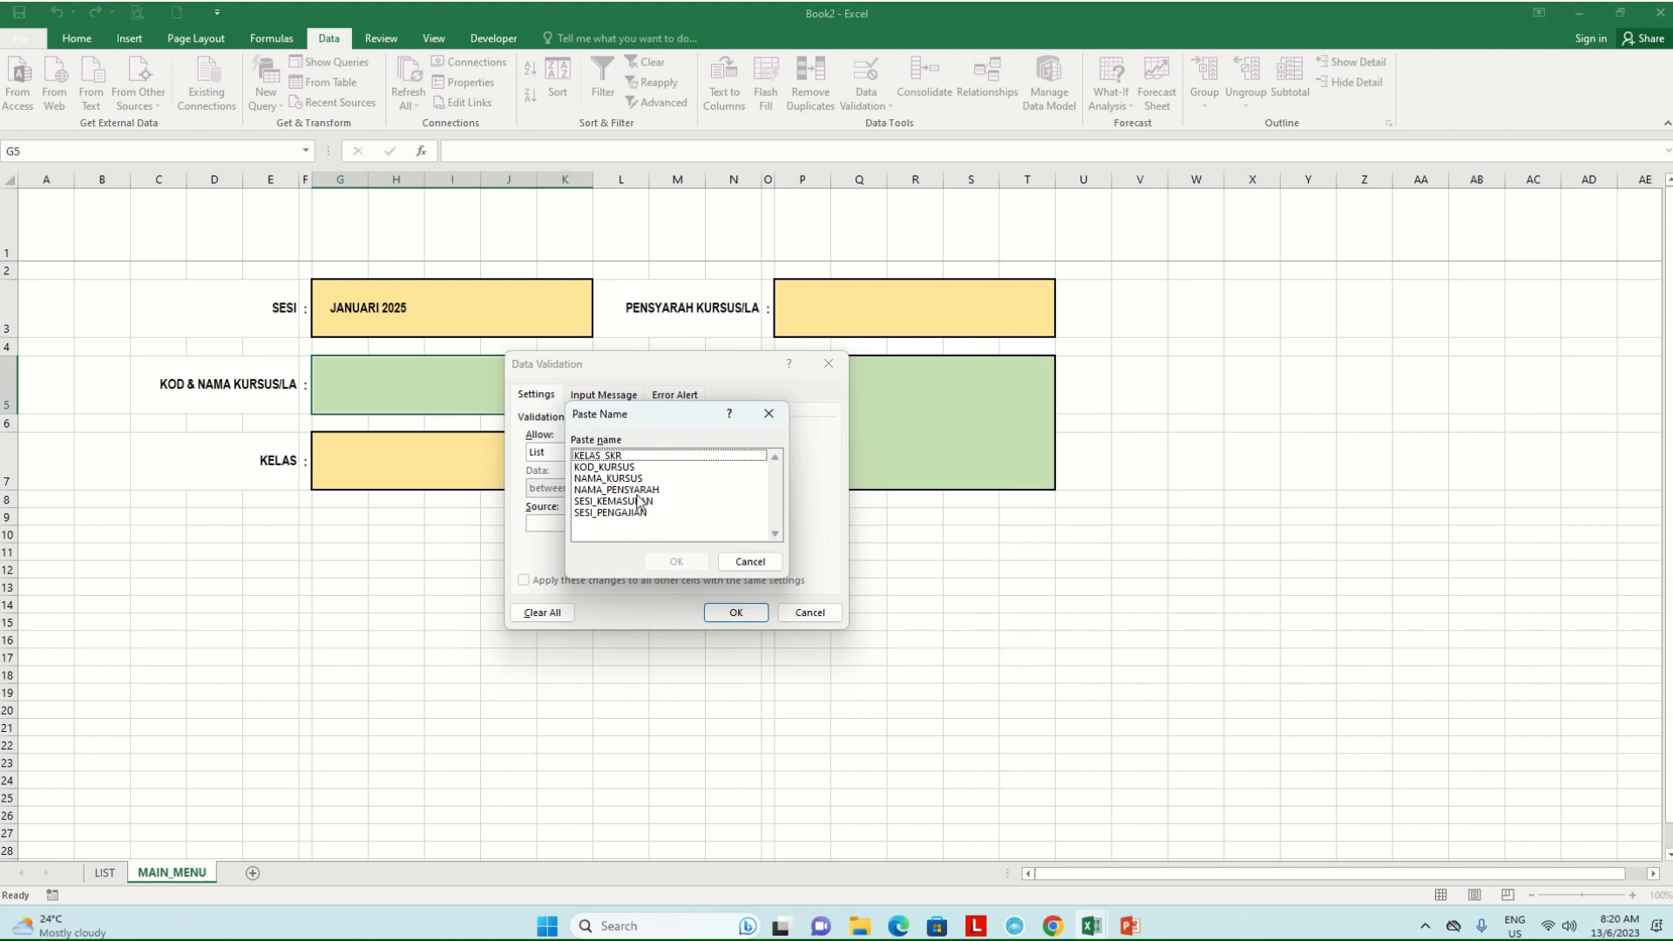
click(630, 468)
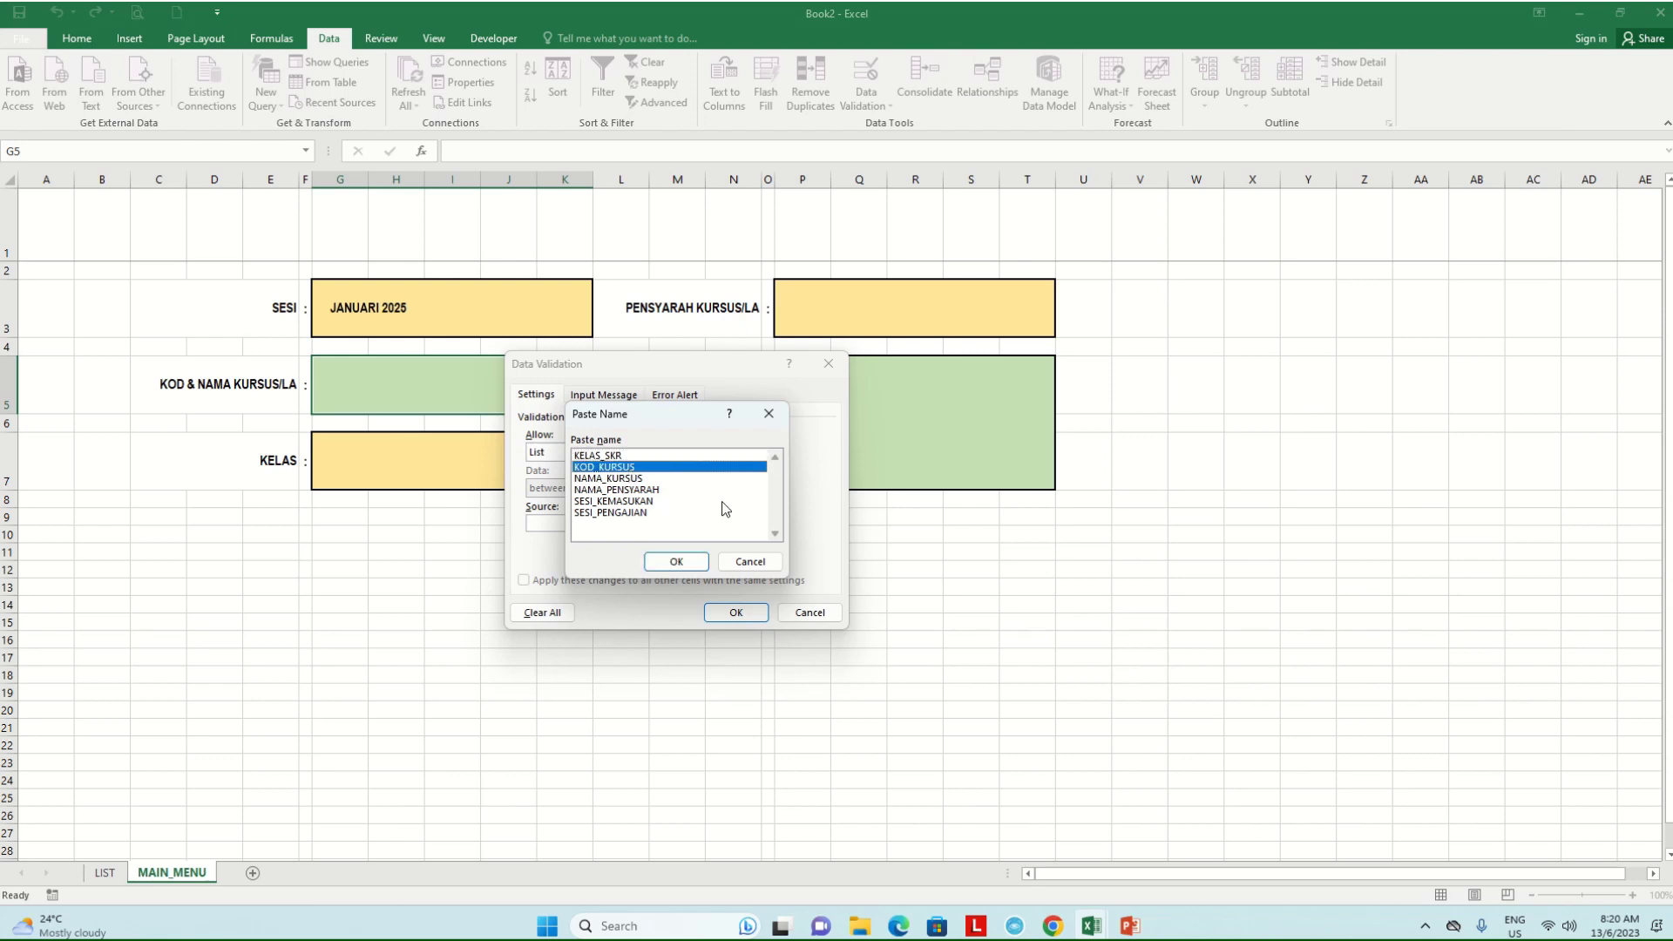
click(684, 564)
click(735, 614)
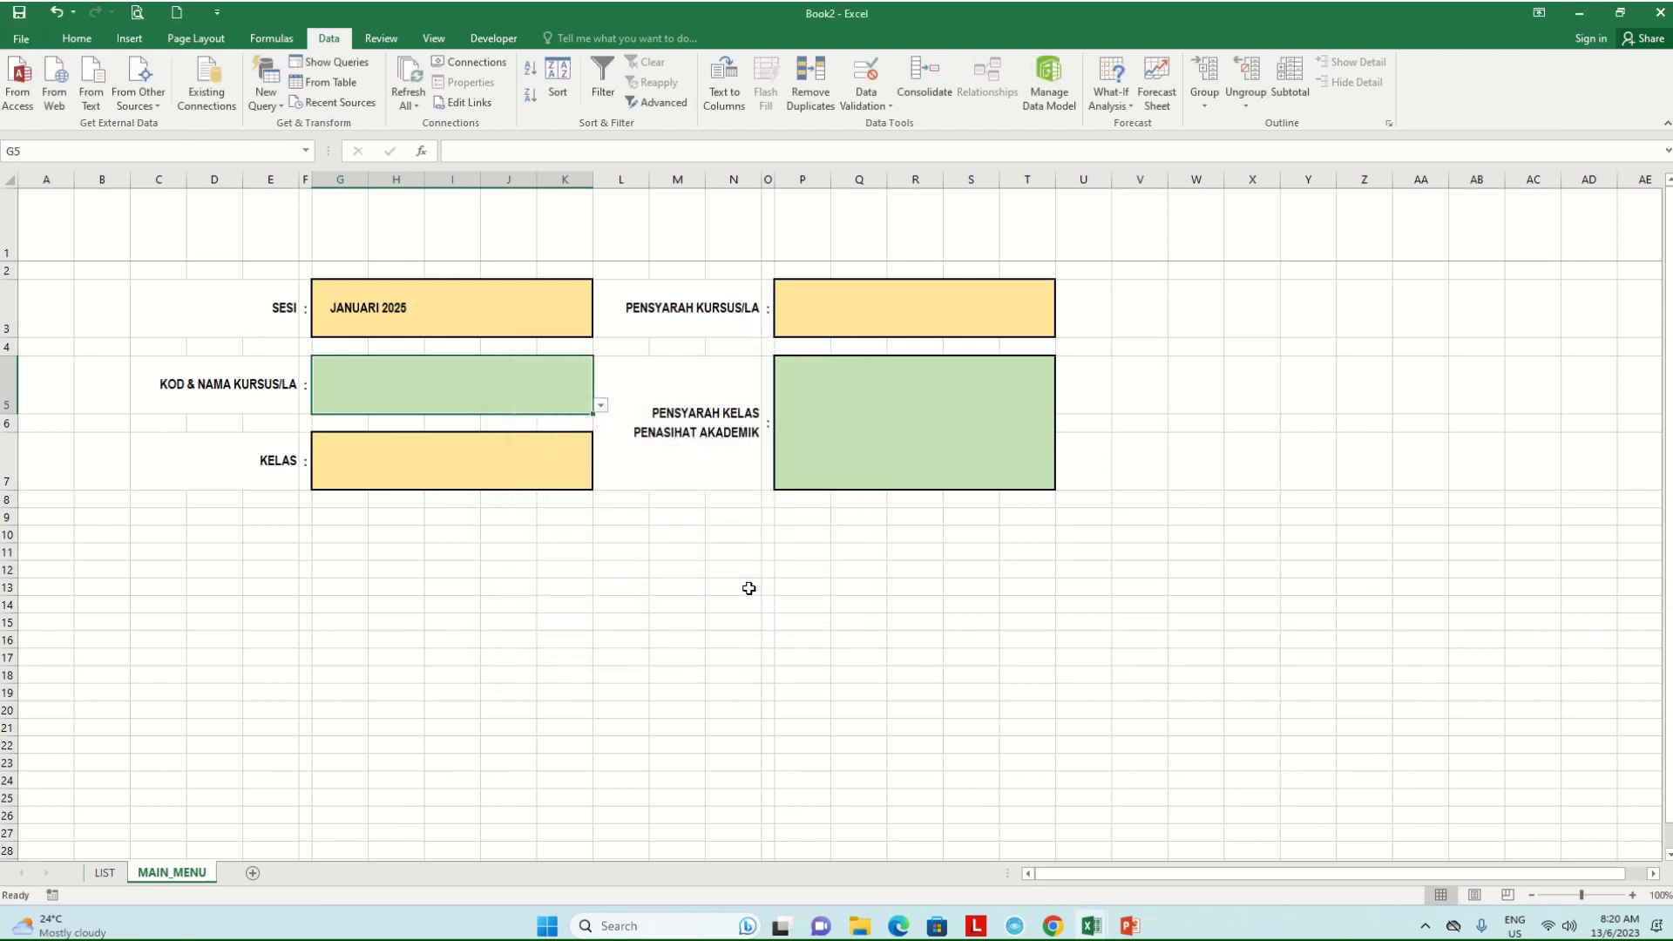
Pick SAU30142 : SISTEM ELEKTRIK ENJIN from G5's course drop-down, then go to the LIST sheet
click(601, 407)
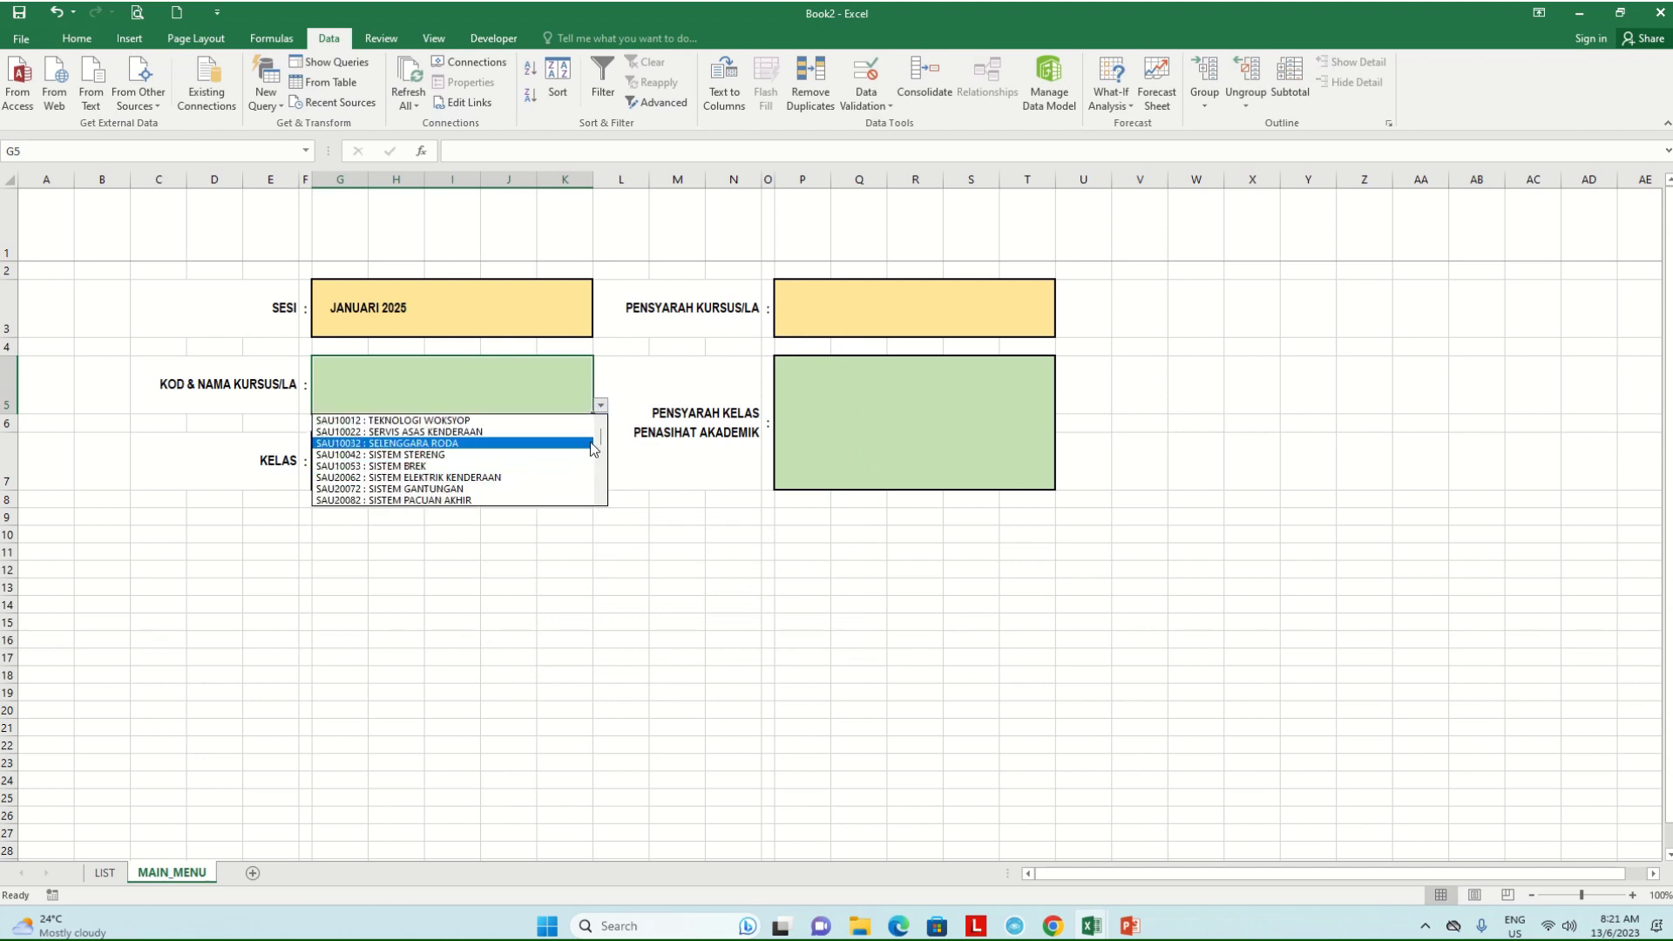
drag(601, 442, 596, 462)
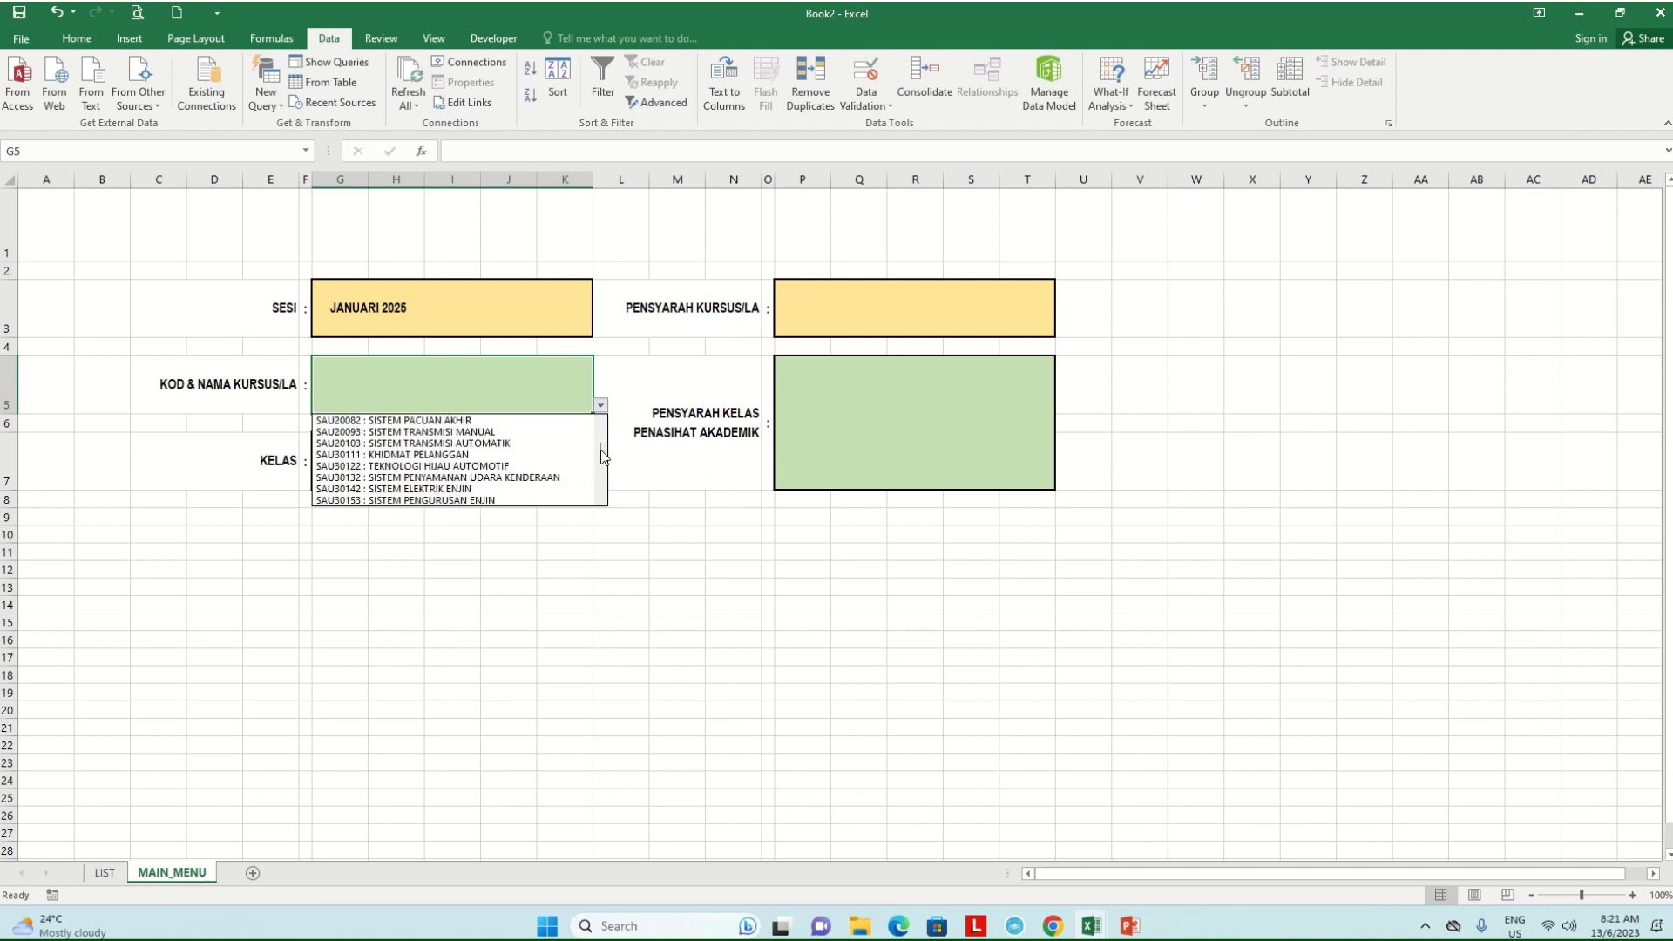
click(446, 466)
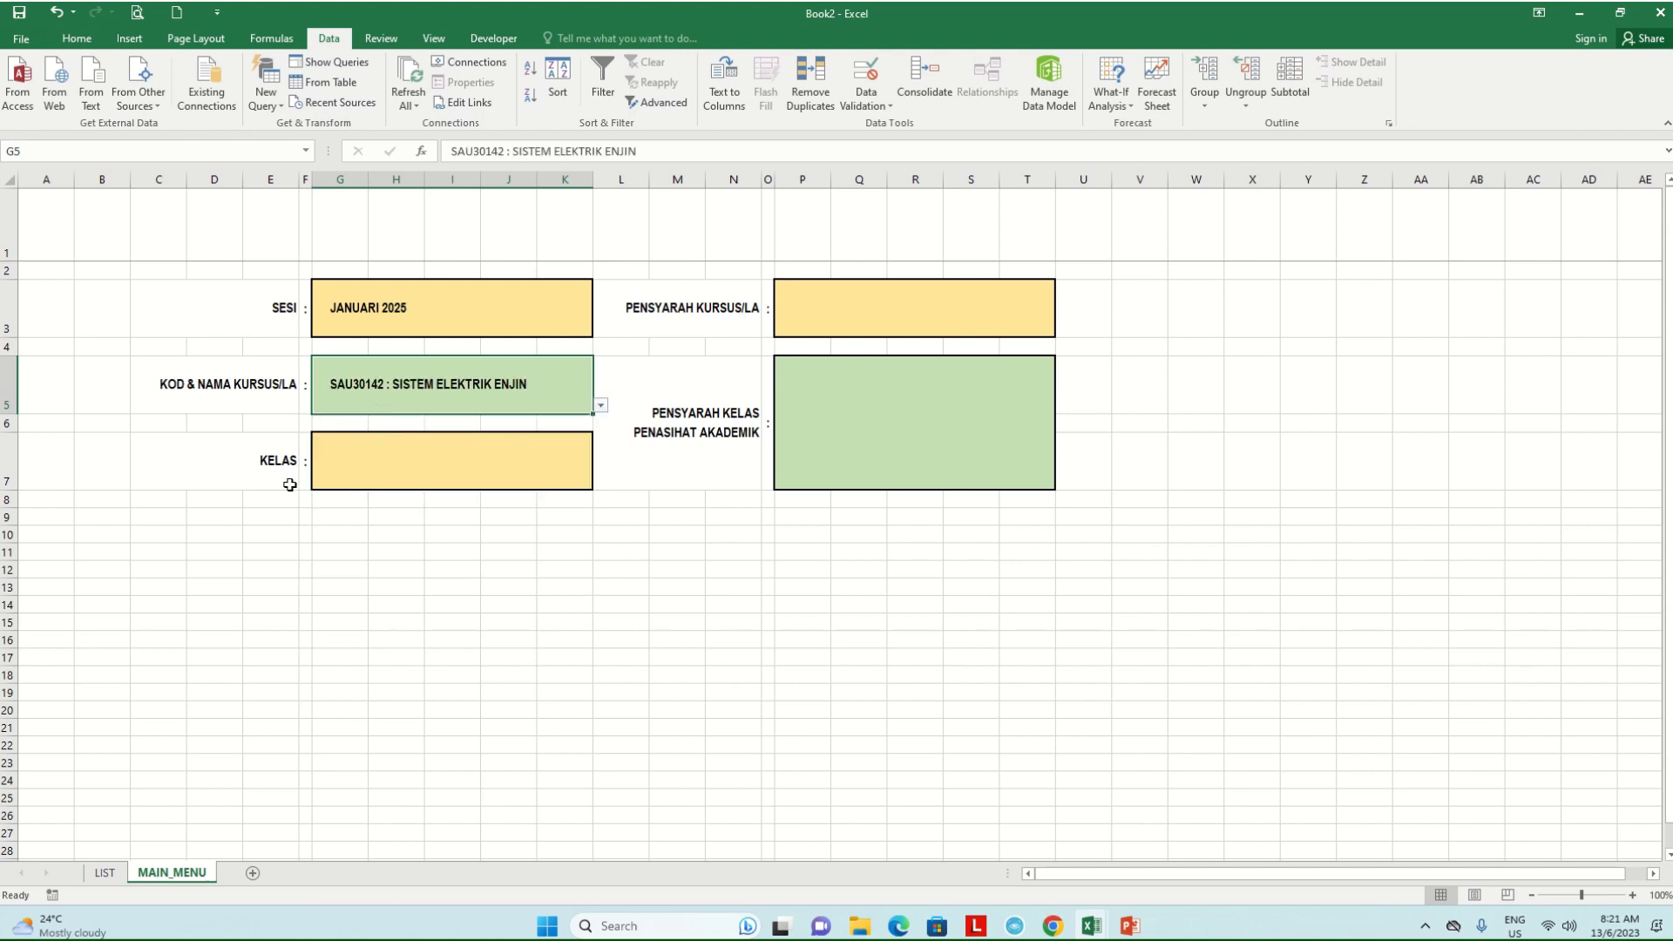
click(106, 873)
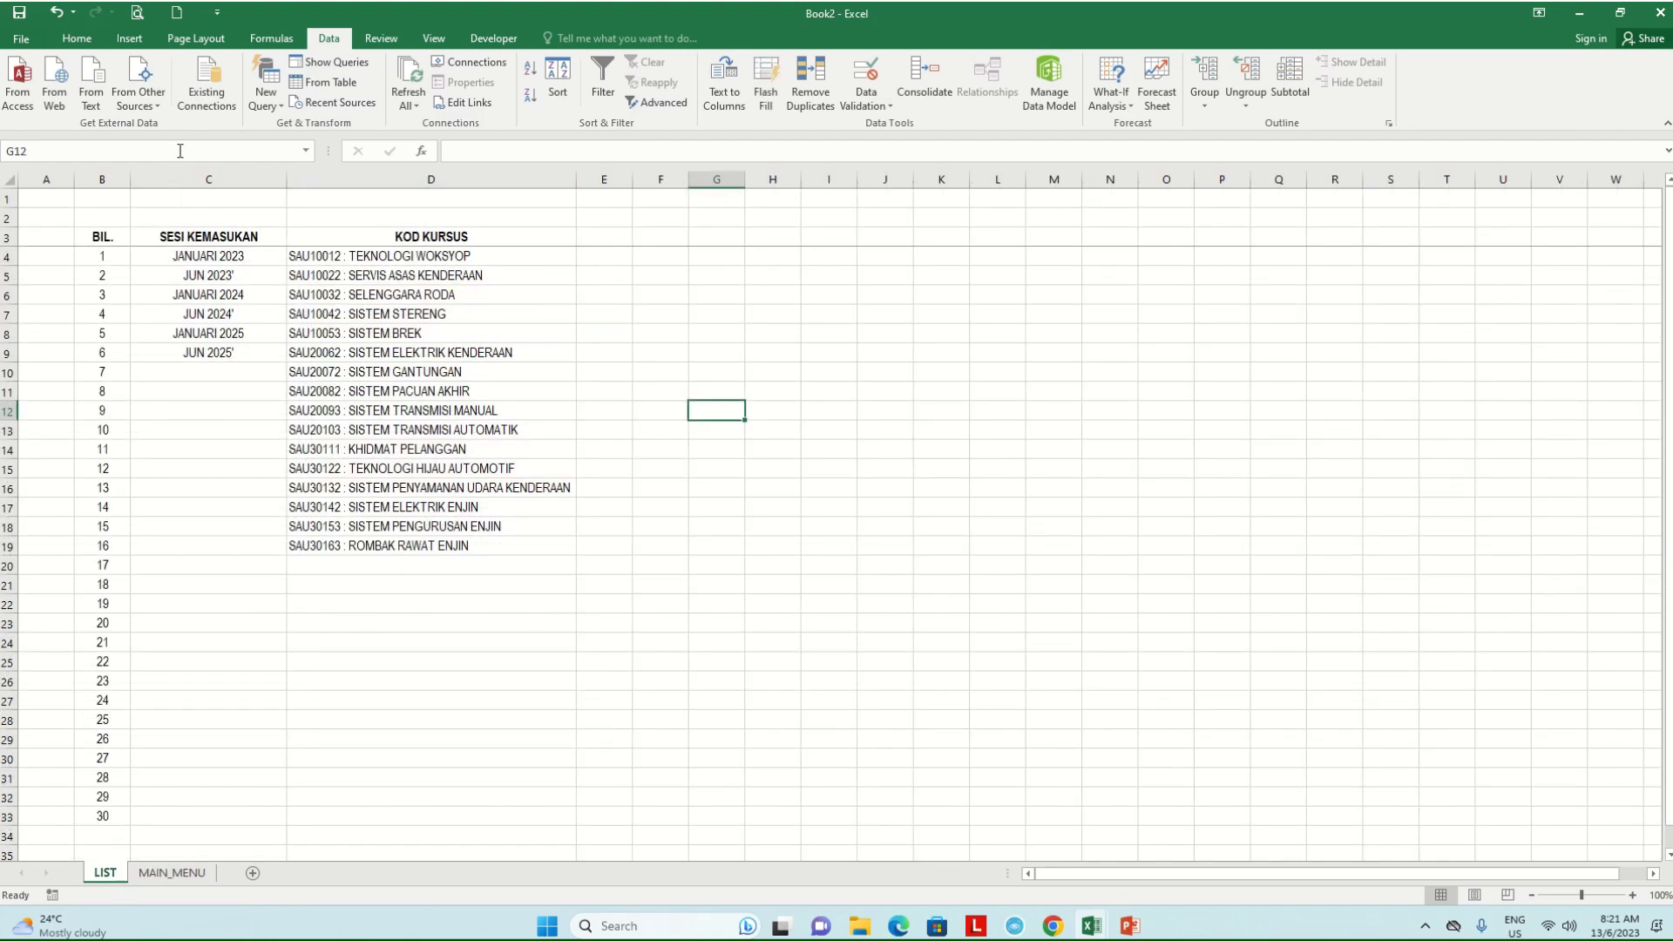
click(168, 873)
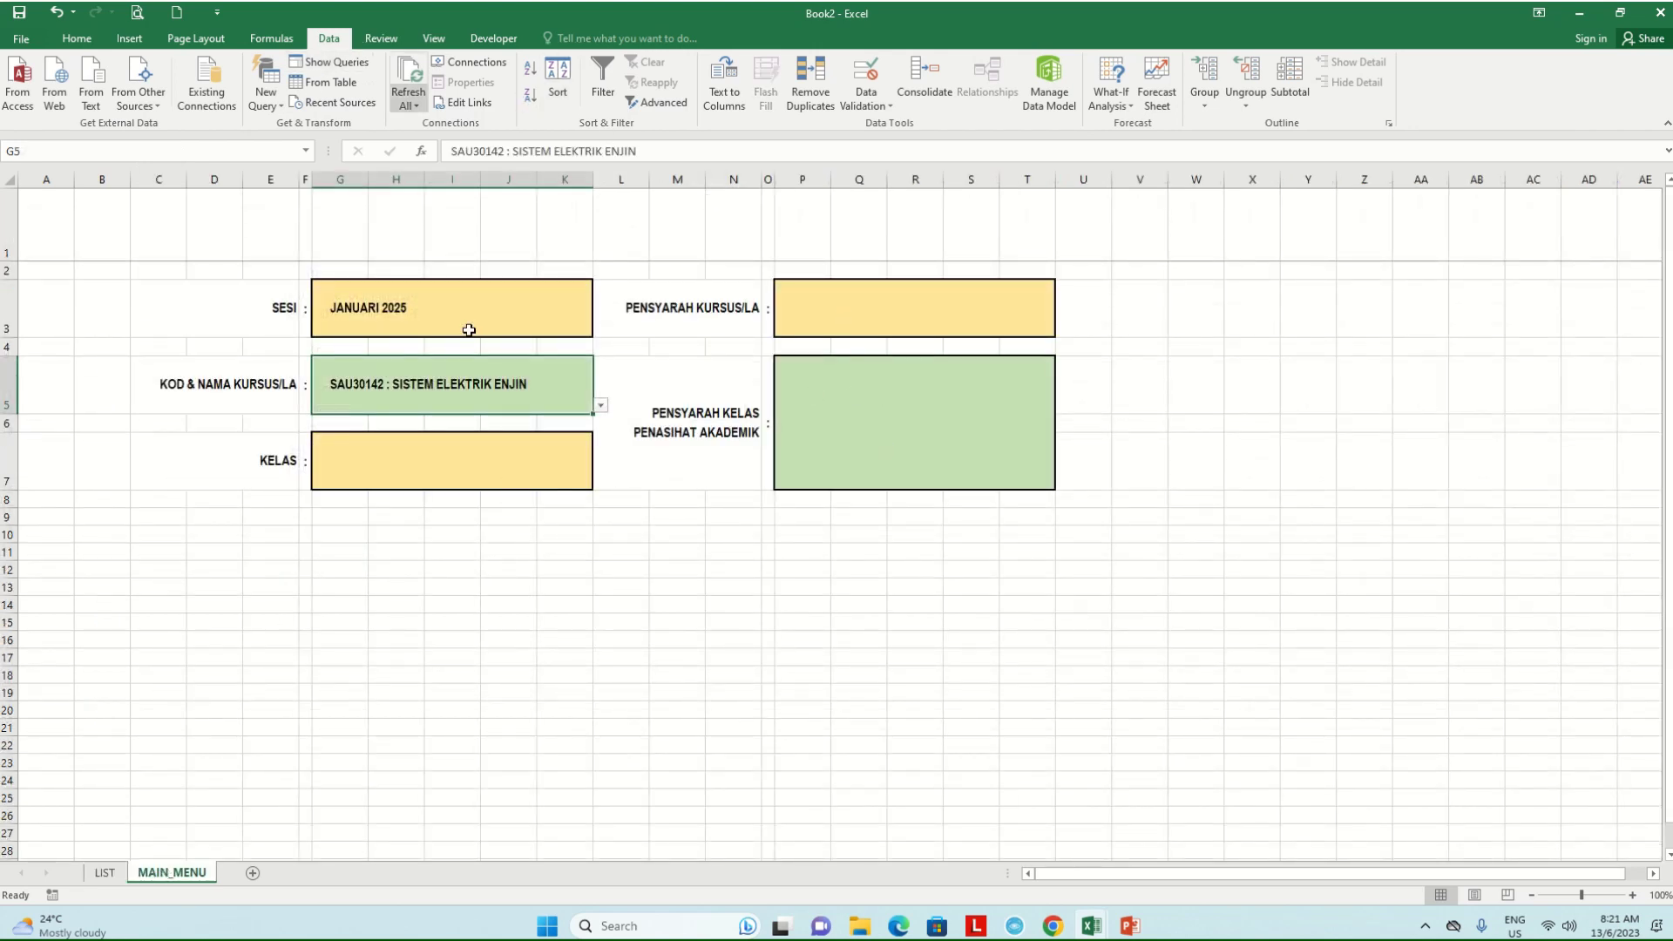
click(533, 466)
click(846, 461)
click(836, 317)
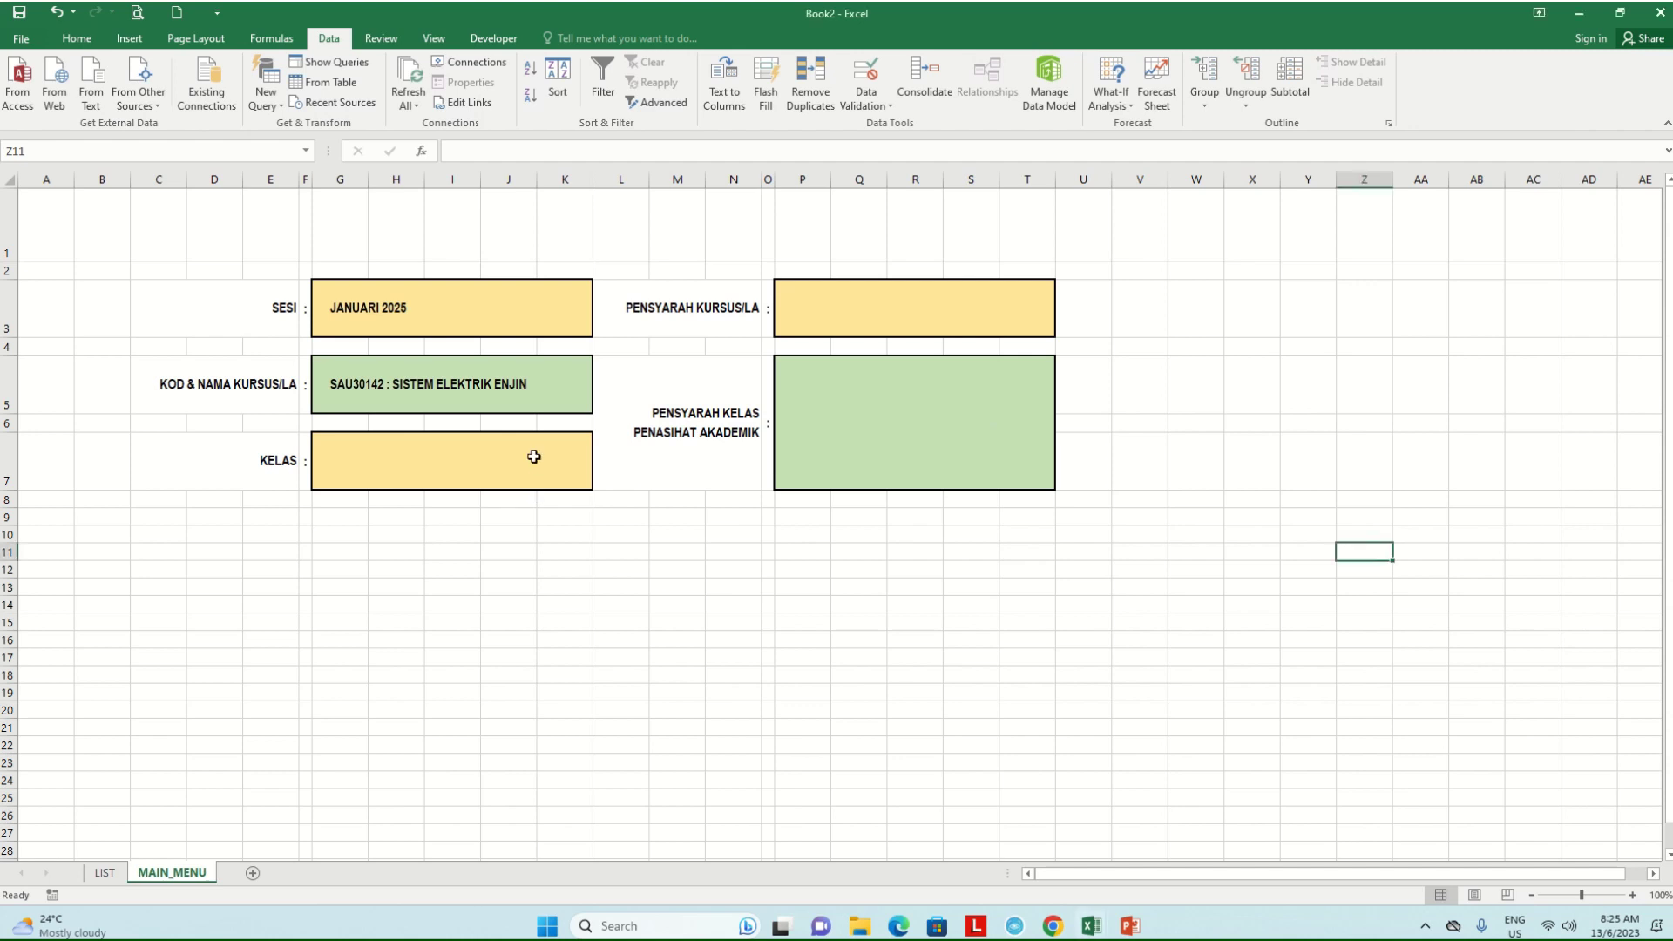
Choose class BKR3 from the KELAS drop-down in G7
click(567, 476)
click(601, 484)
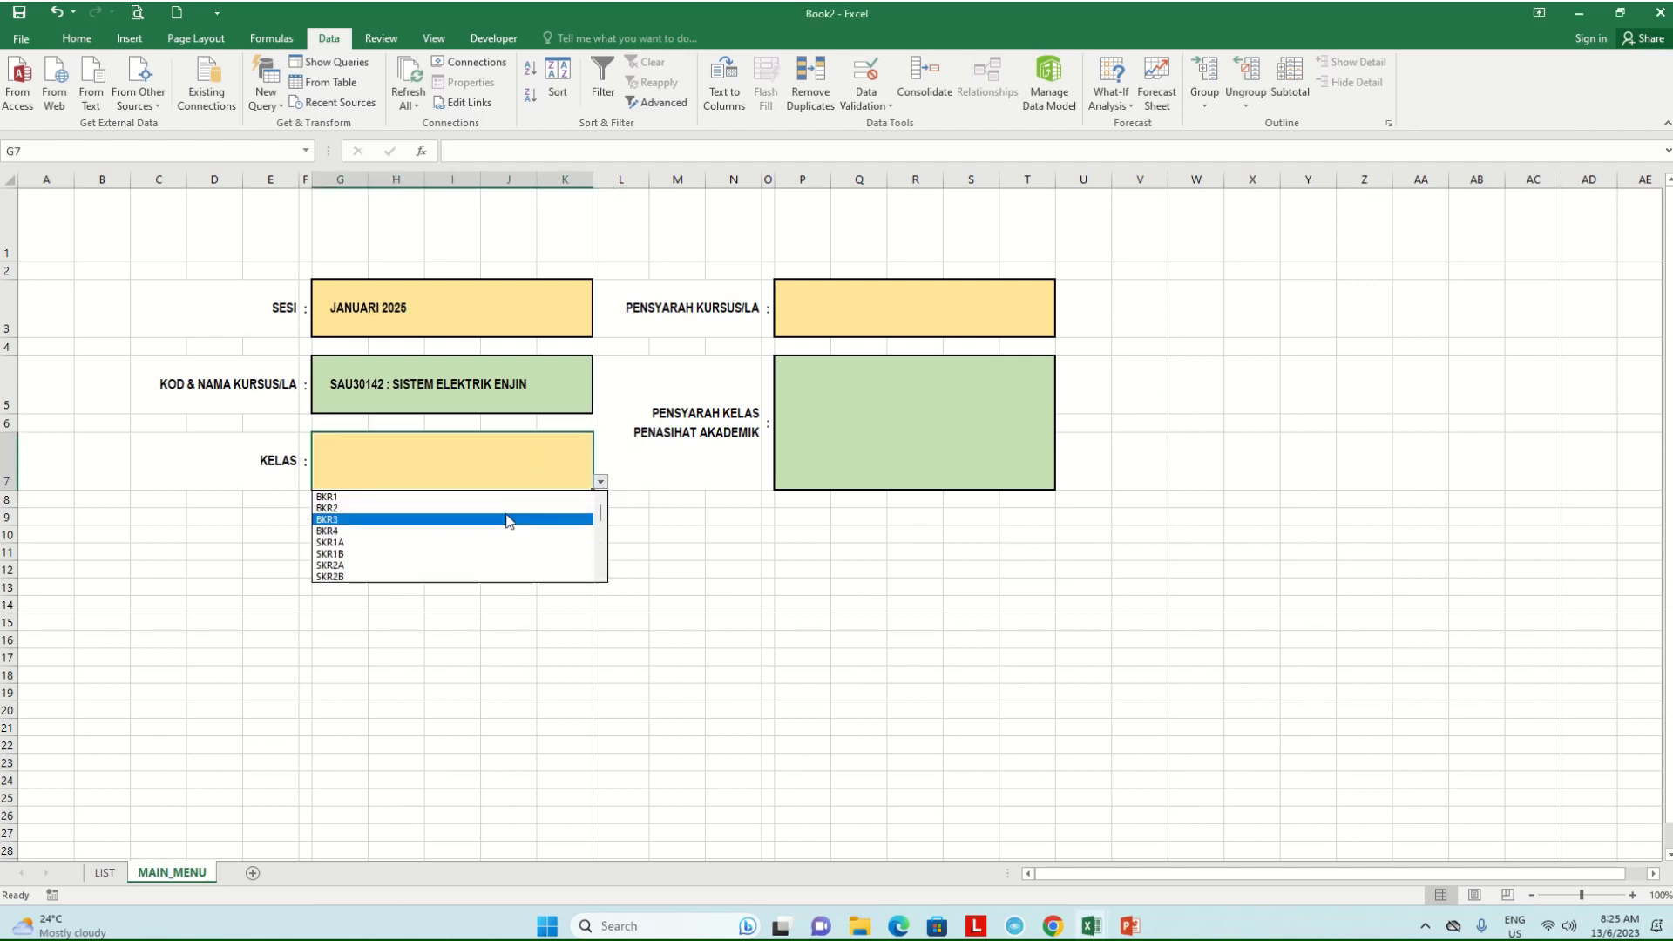
click(545, 519)
Fill lecturer boxes P3 and P5 with the first lecturer from their drop-down lists
click(876, 311)
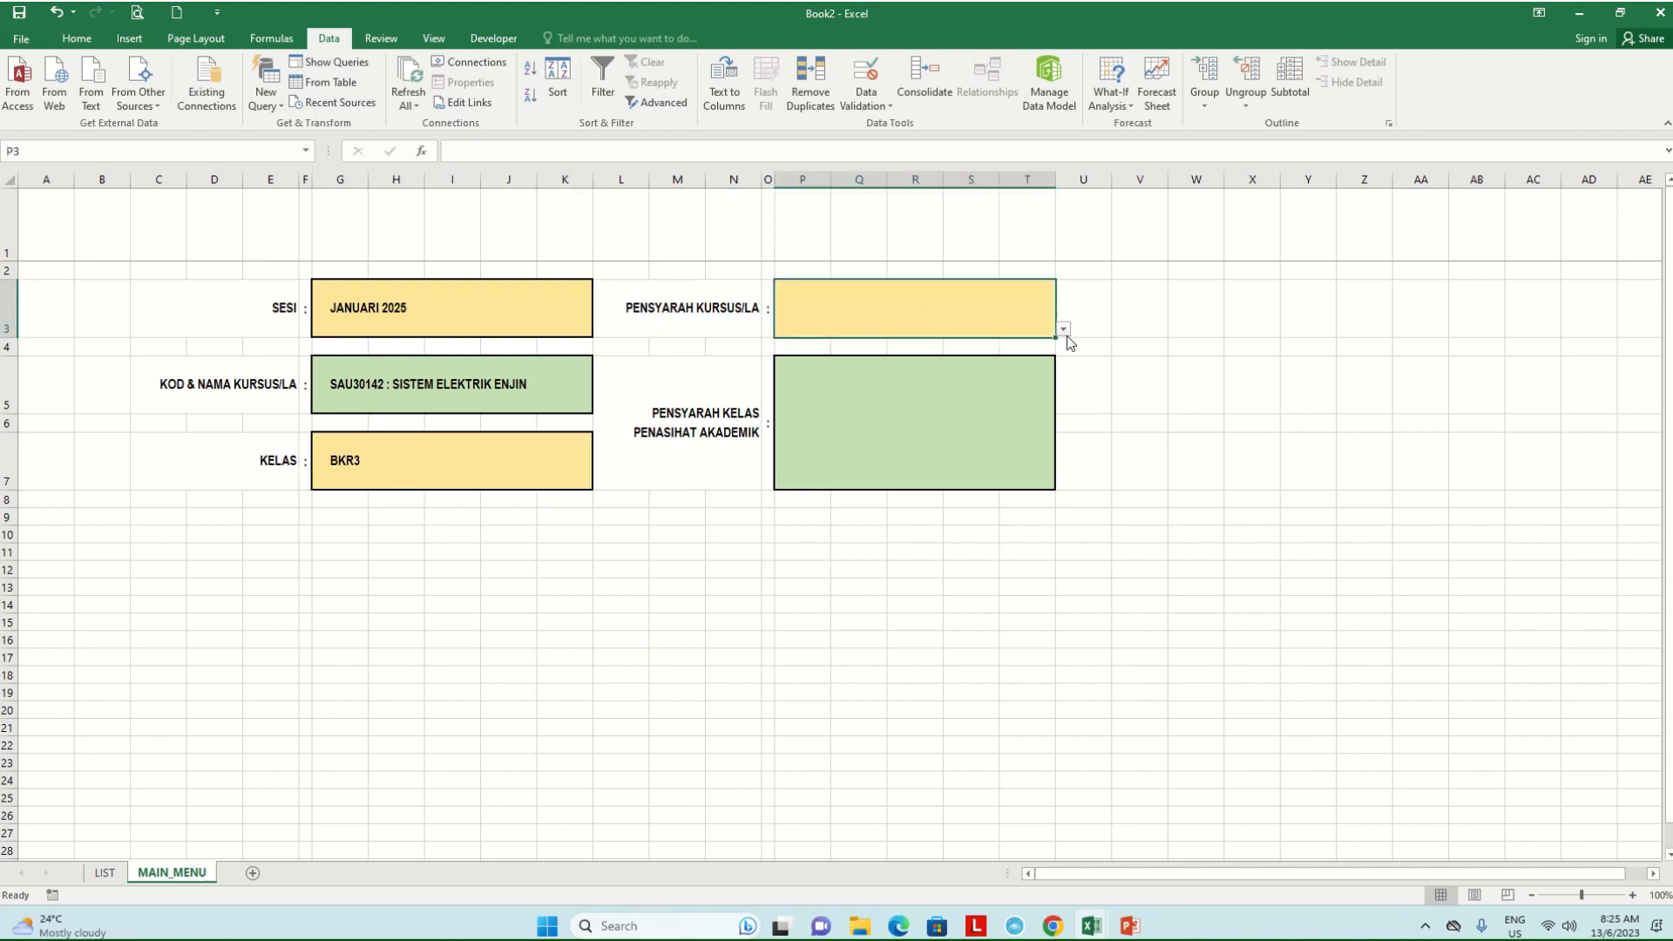
click(1064, 330)
scroll(1067, 342, up, 3)
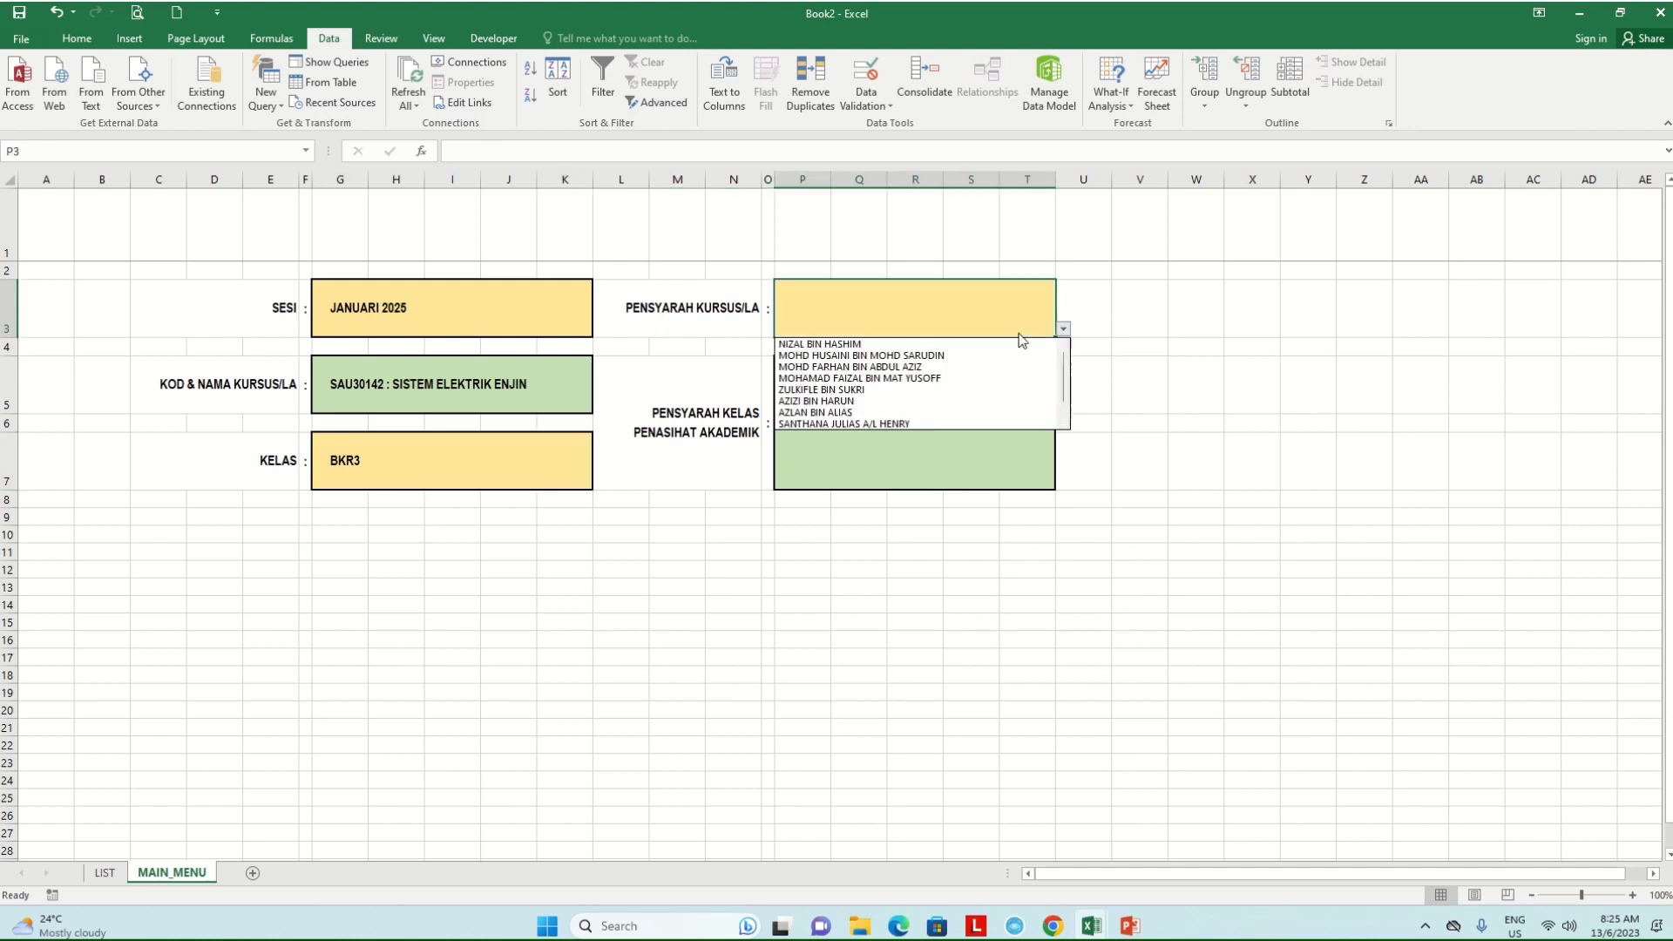
click(1035, 347)
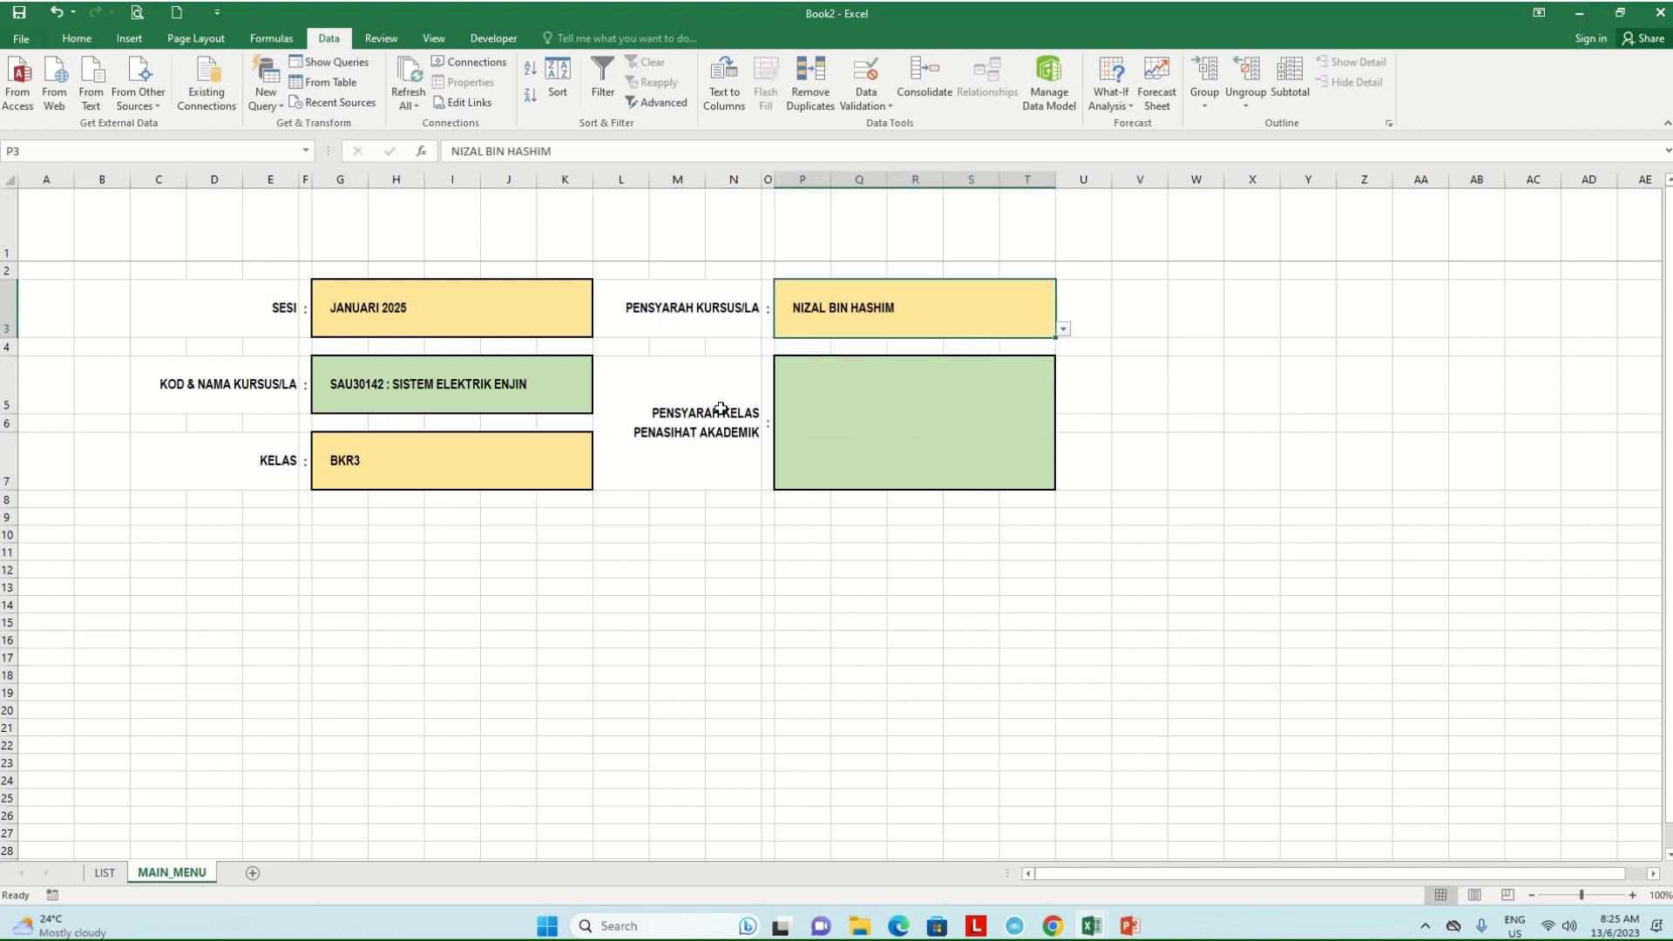
click(1001, 402)
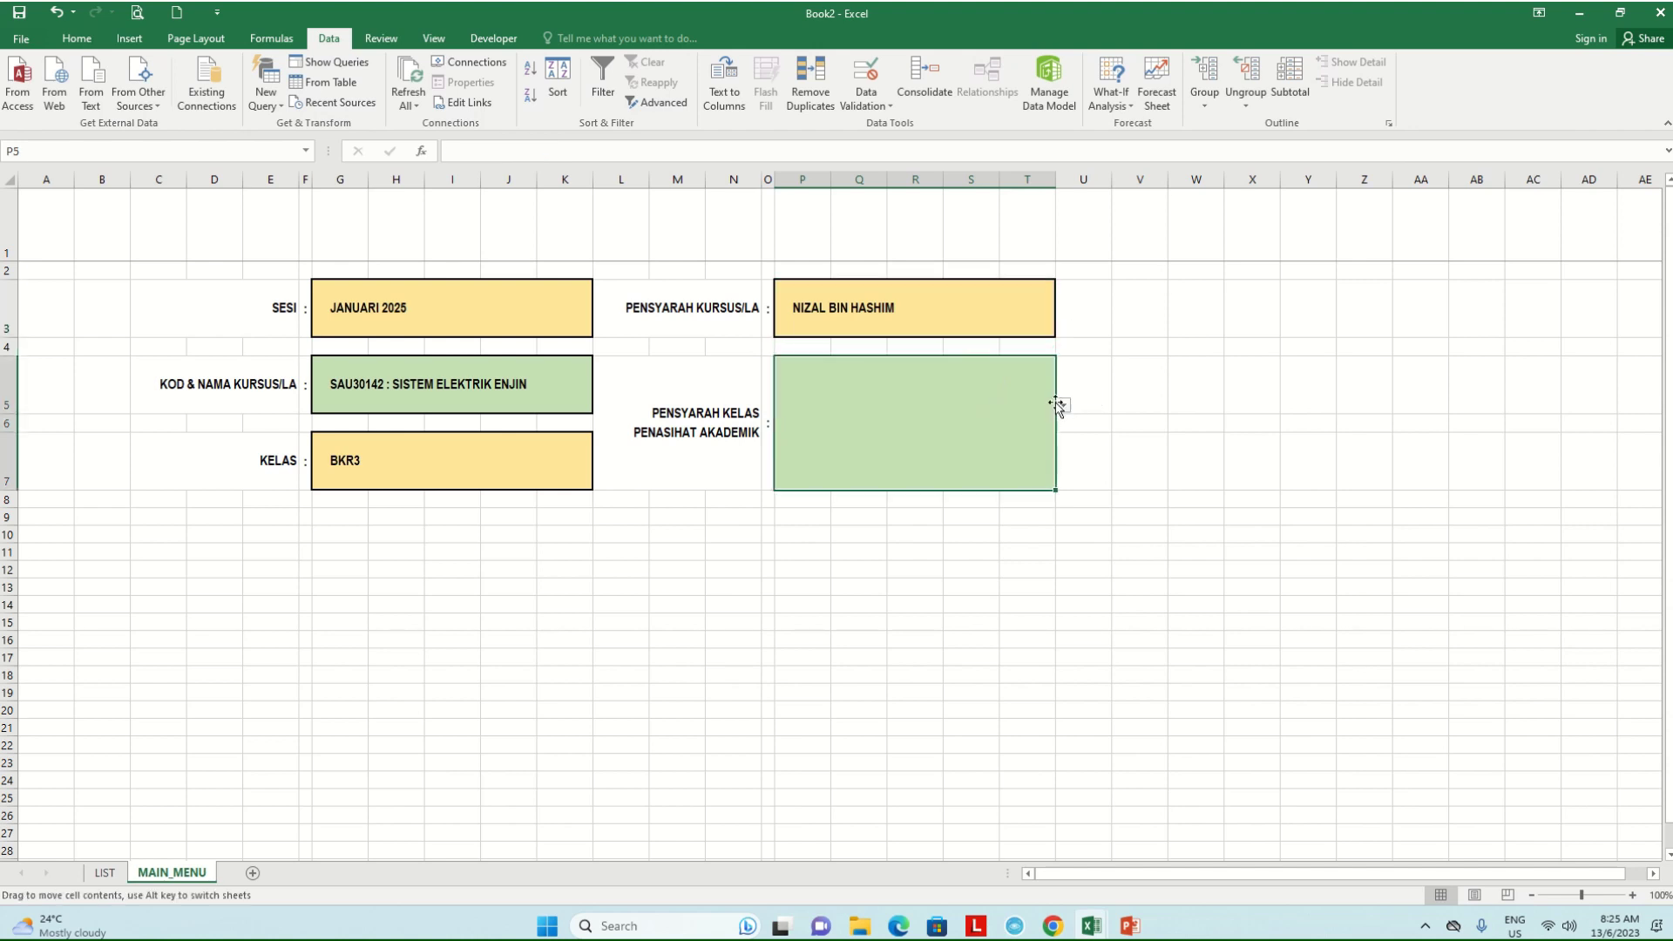
click(1063, 405)
scroll(1063, 457, up, 3)
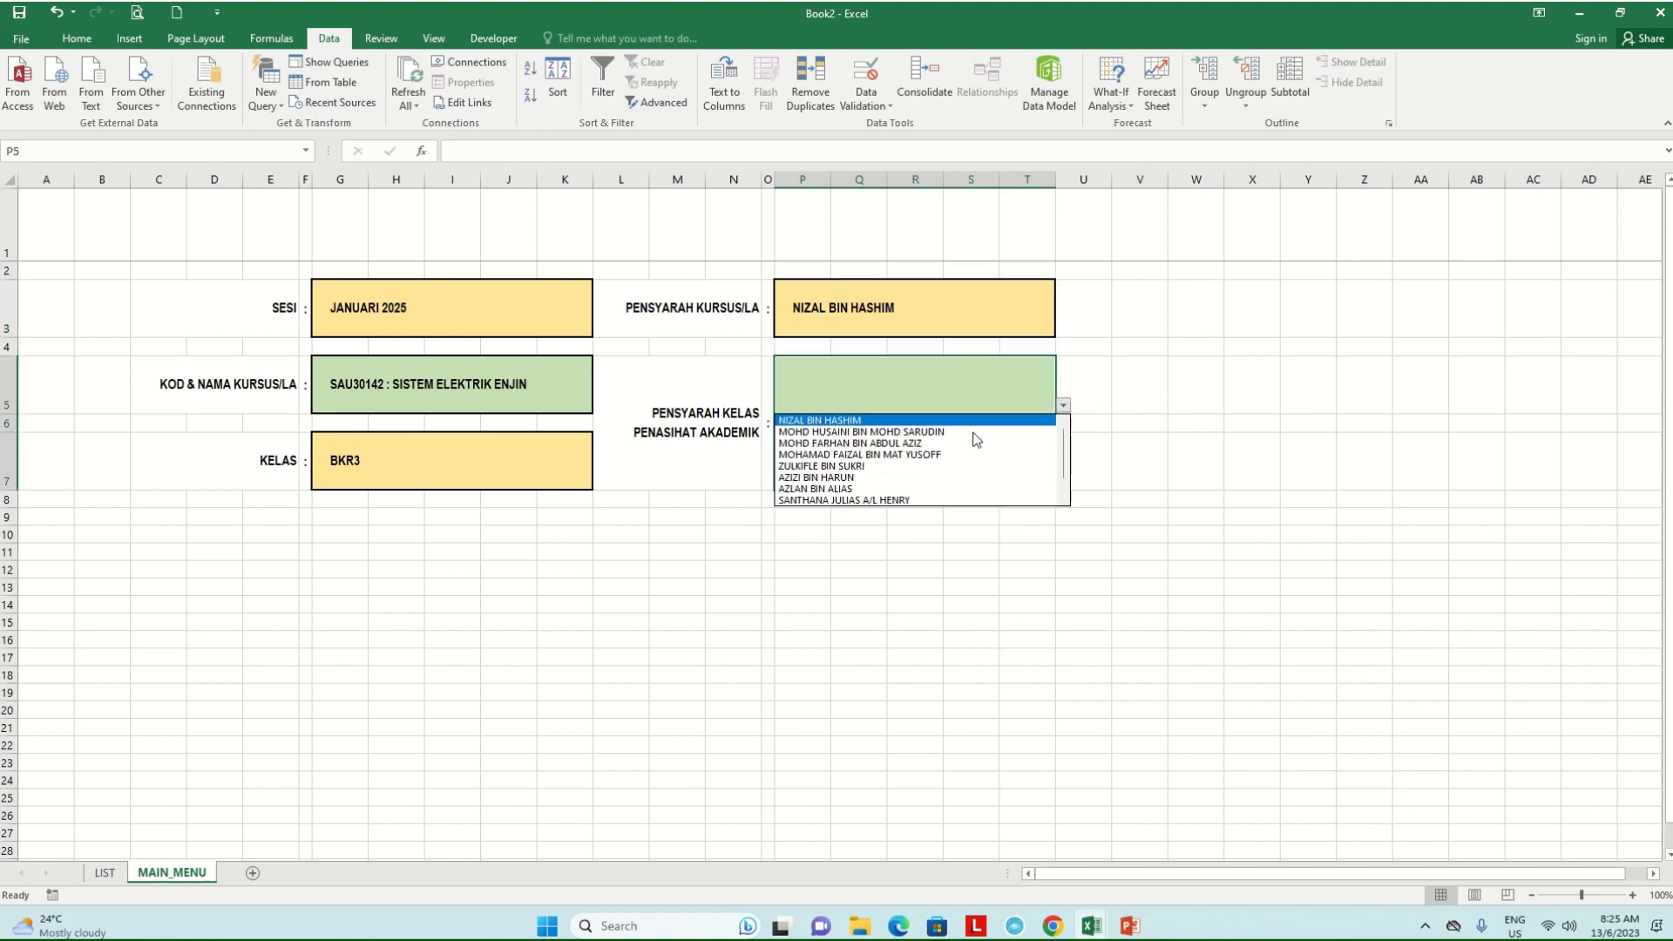
click(971, 422)
click(1120, 529)
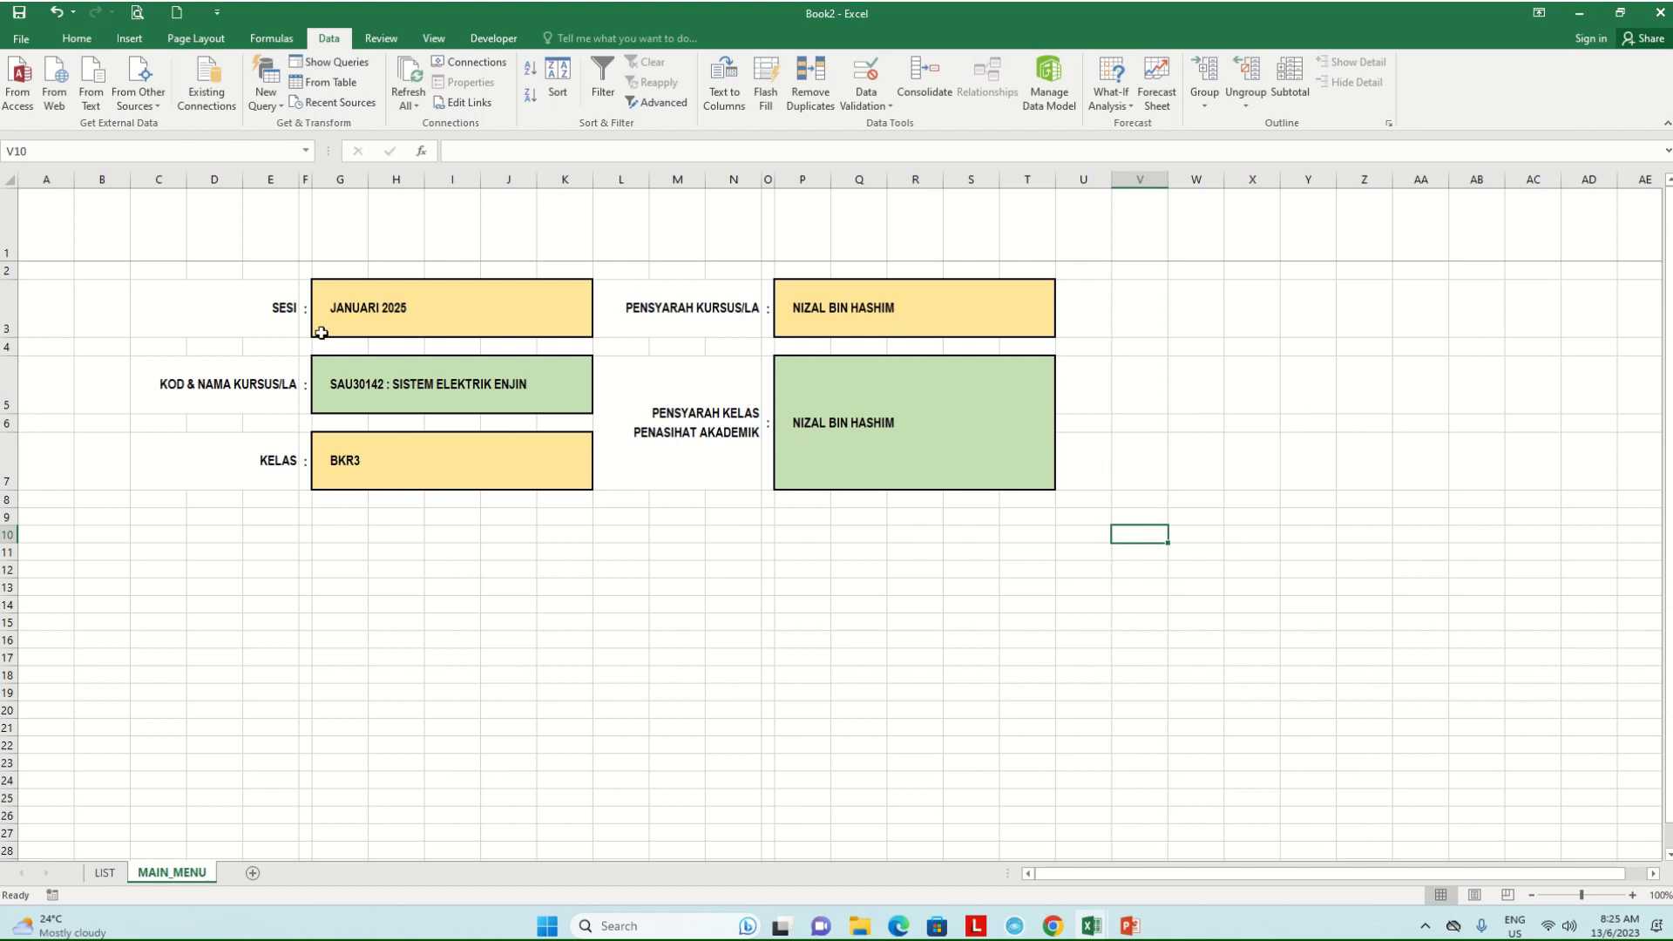